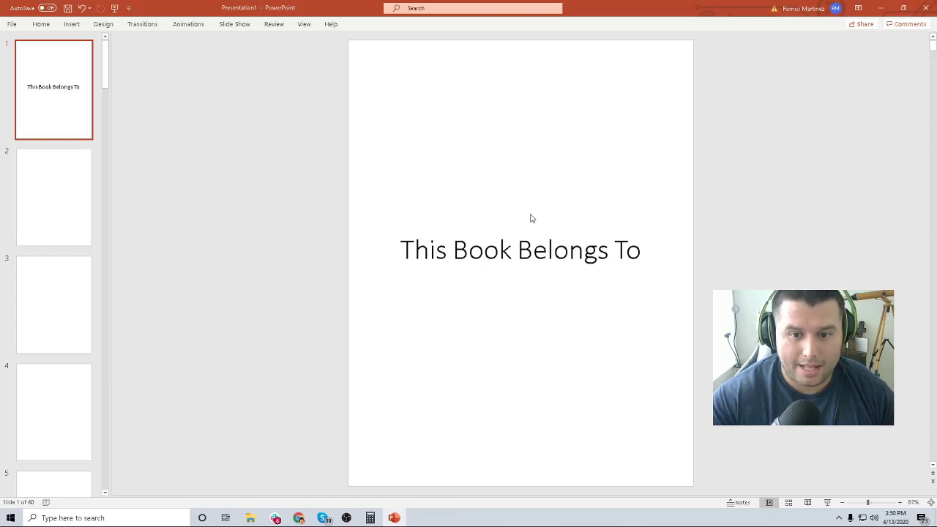
# Delete the empty title and subtitle placeholders from slide 2 so the page is blank.
pyautogui.click(35, 212)
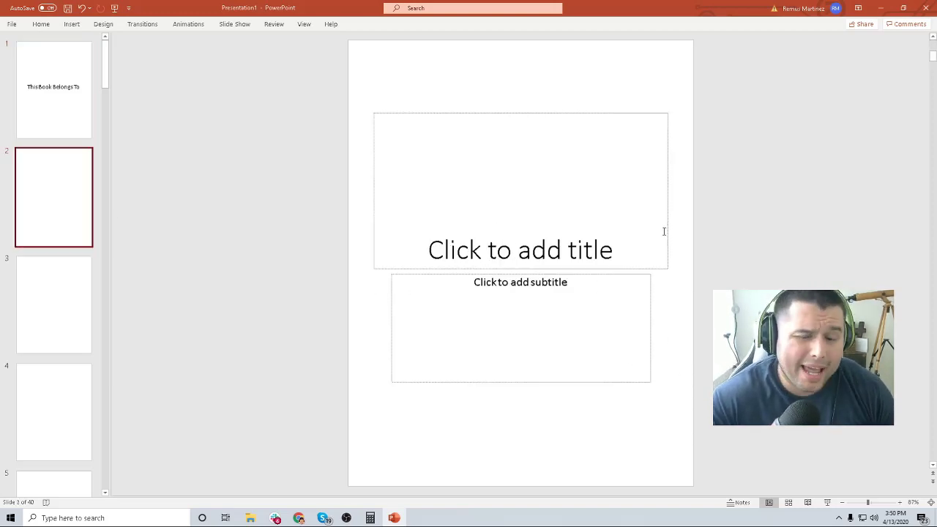
pyautogui.click(663, 233)
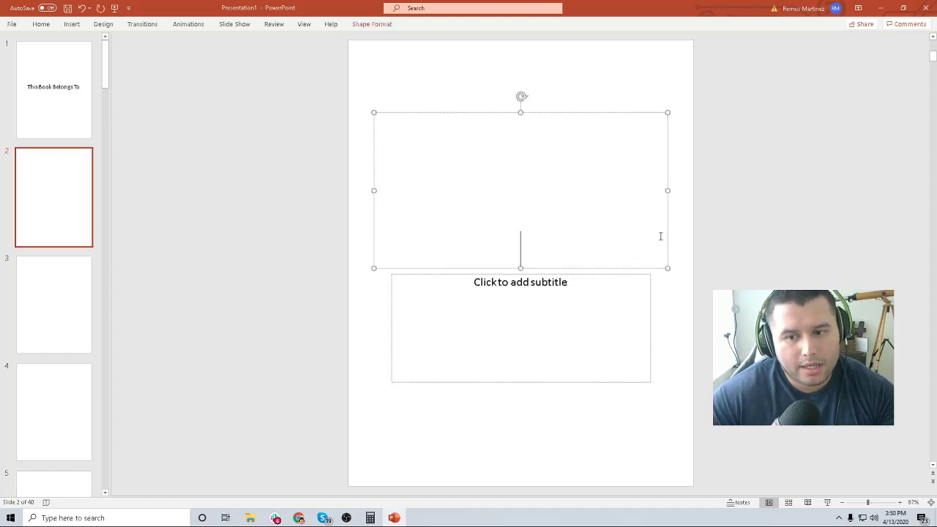
pyautogui.moveTo(618, 271); pyautogui.dragTo(622, 275)
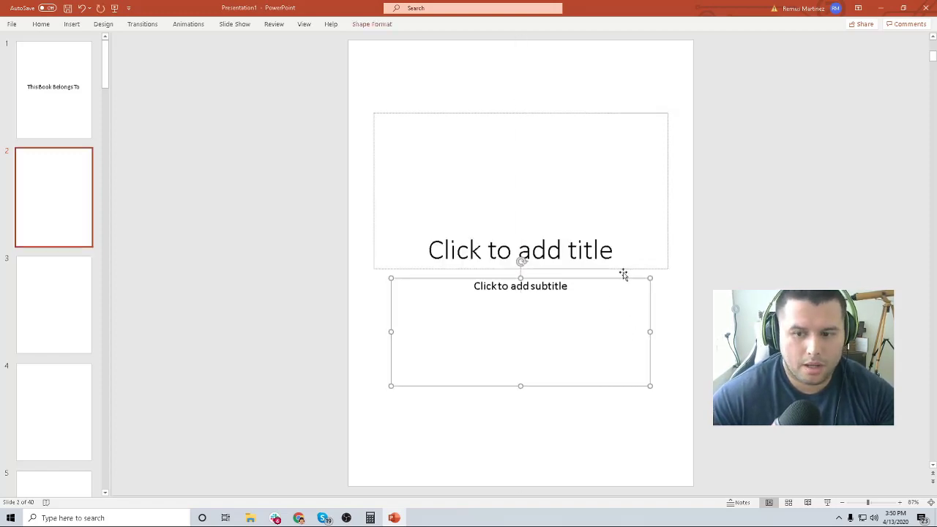
pyautogui.click(626, 264)
pyautogui.click(667, 268)
pyautogui.press('Delete')
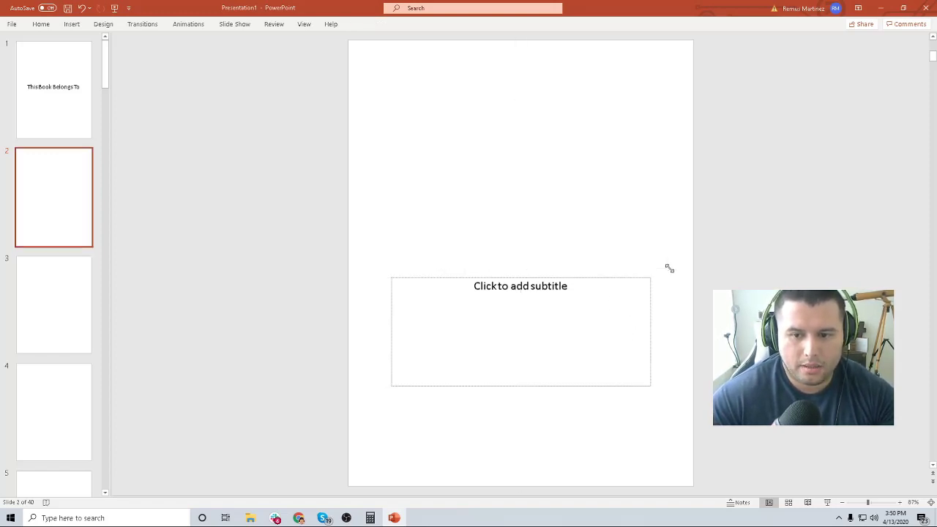
pyautogui.click(648, 285)
pyautogui.click(646, 274)
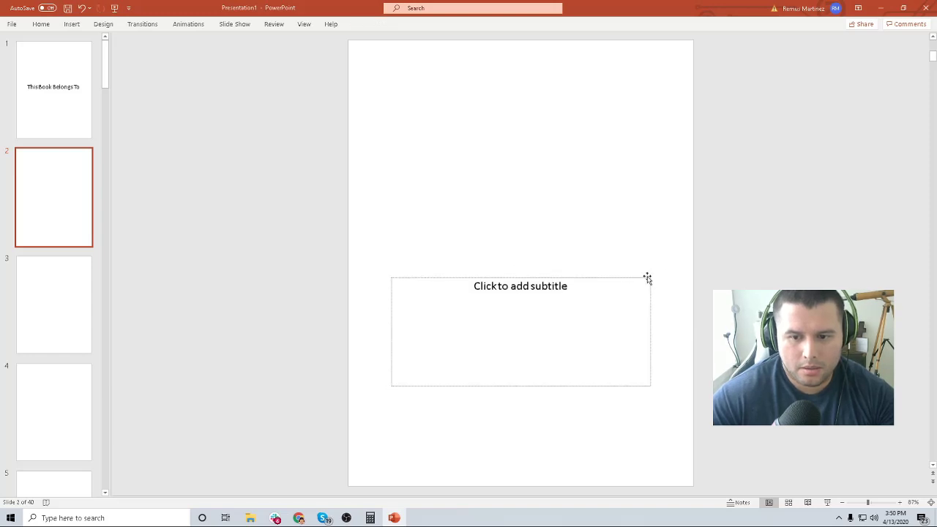
pyautogui.click(640, 285)
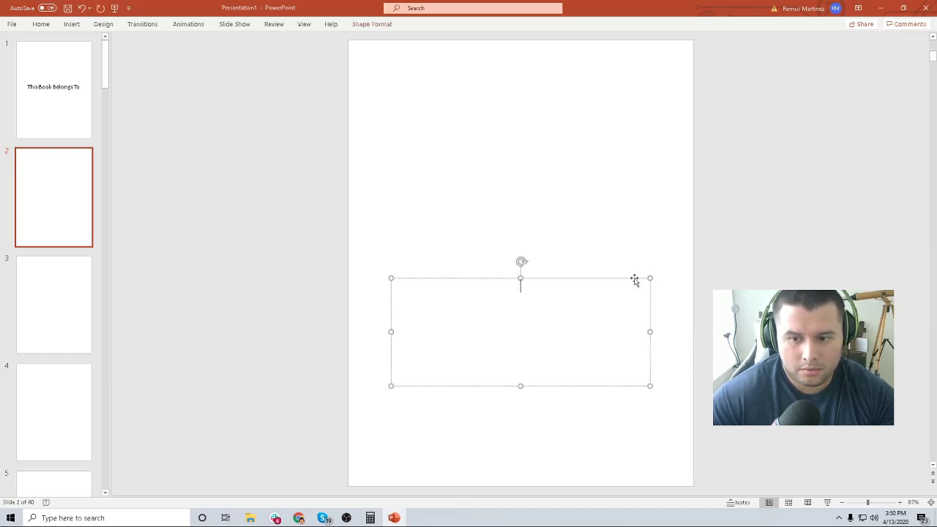
pyautogui.click(640, 277)
pyautogui.press('Delete')
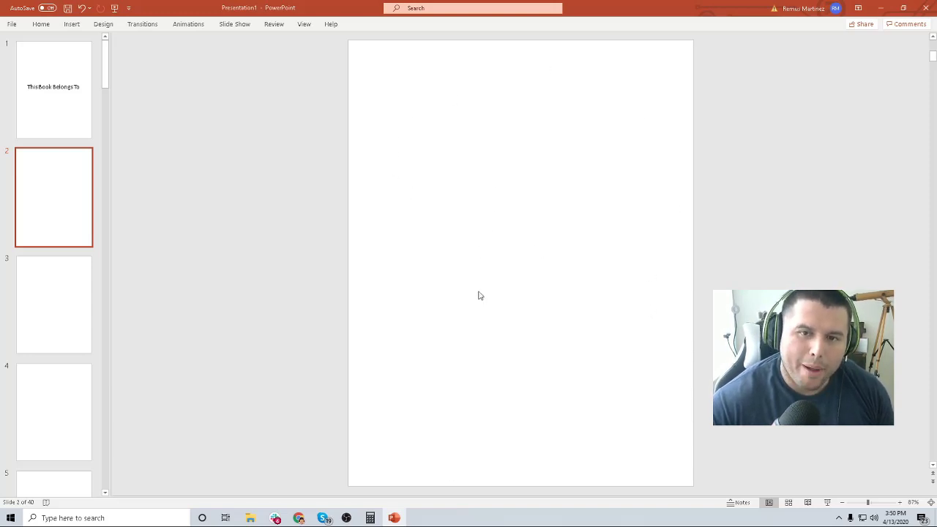
pyautogui.moveTo(305, 515)
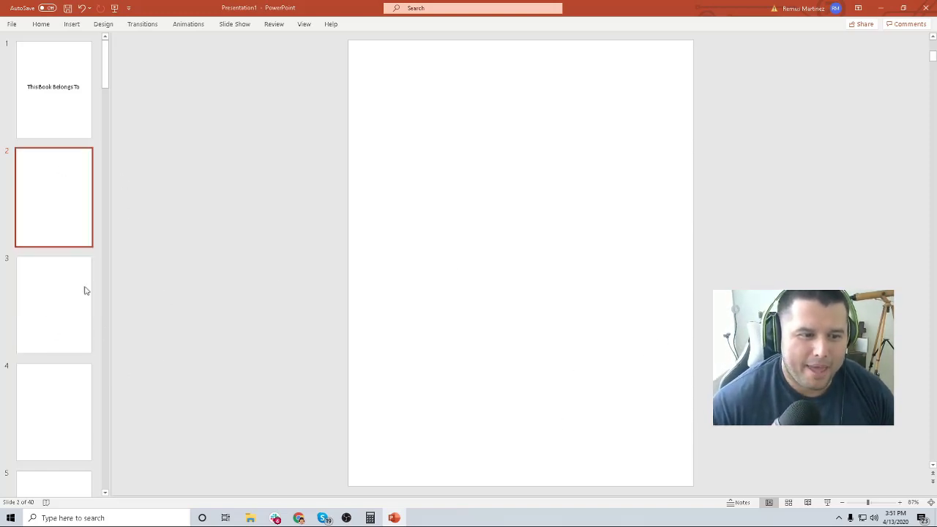
pyautogui.click(29, 306)
pyautogui.click(57, 207)
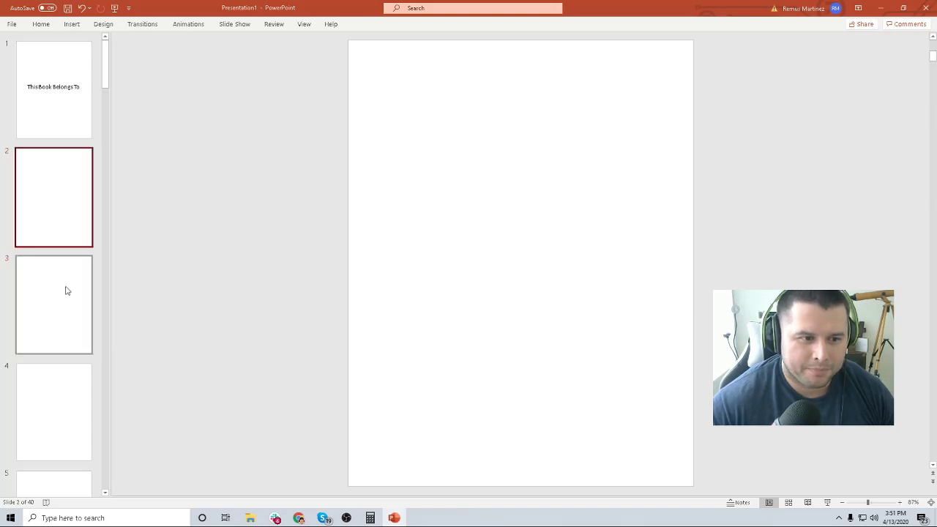
pyautogui.click(66, 291)
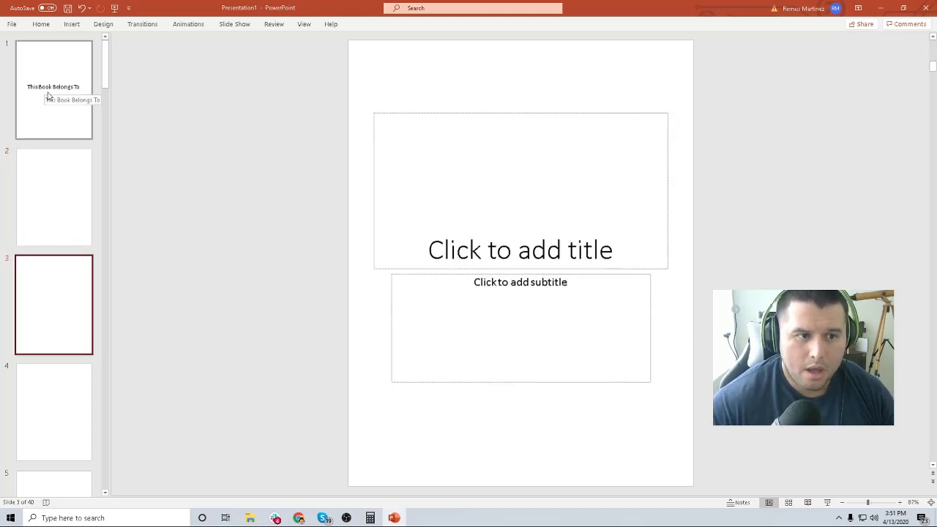
pyautogui.click(48, 95)
pyautogui.click(52, 184)
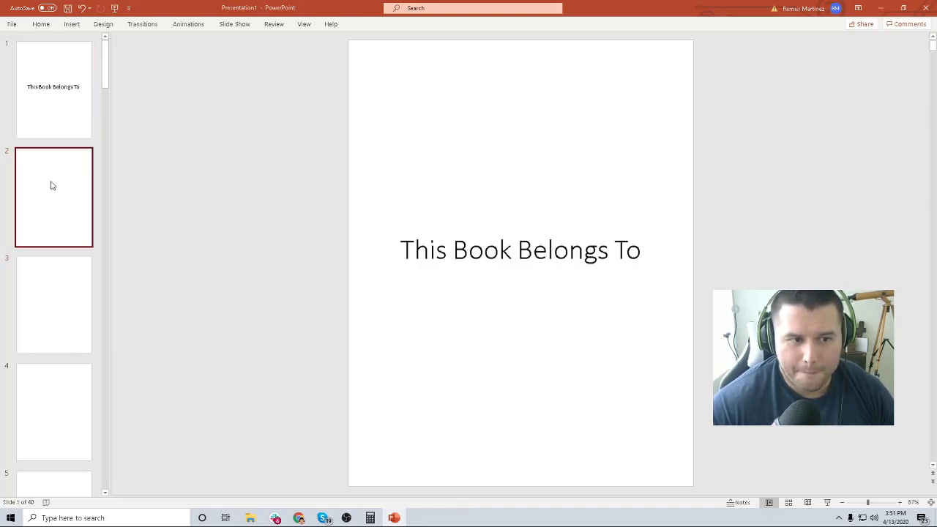
# Delete the empty title and subtitle placeholders from slide 3.
pyautogui.click(69, 311)
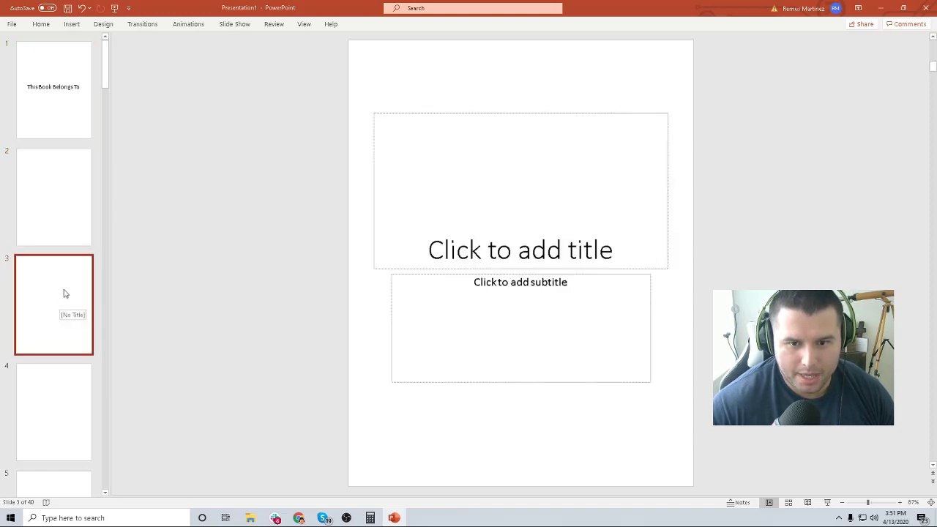
pyautogui.click(432, 197)
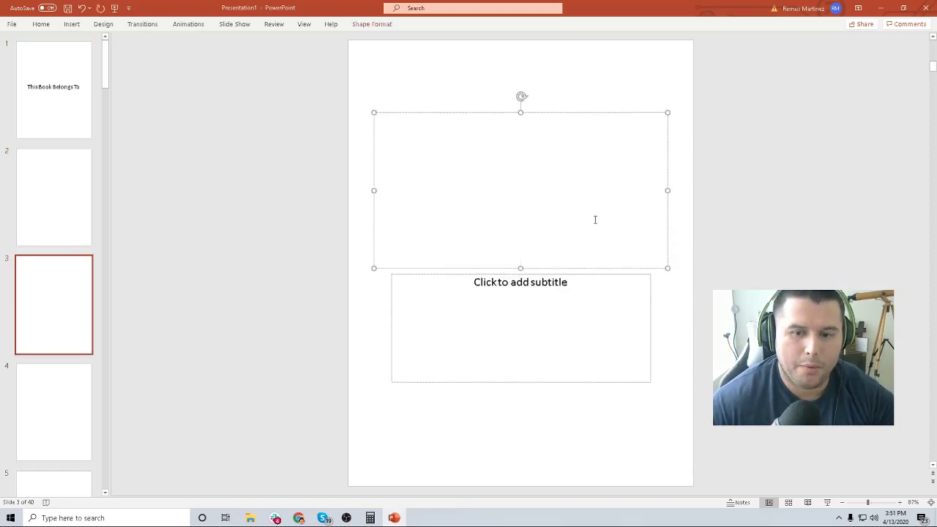
pyautogui.click(681, 171)
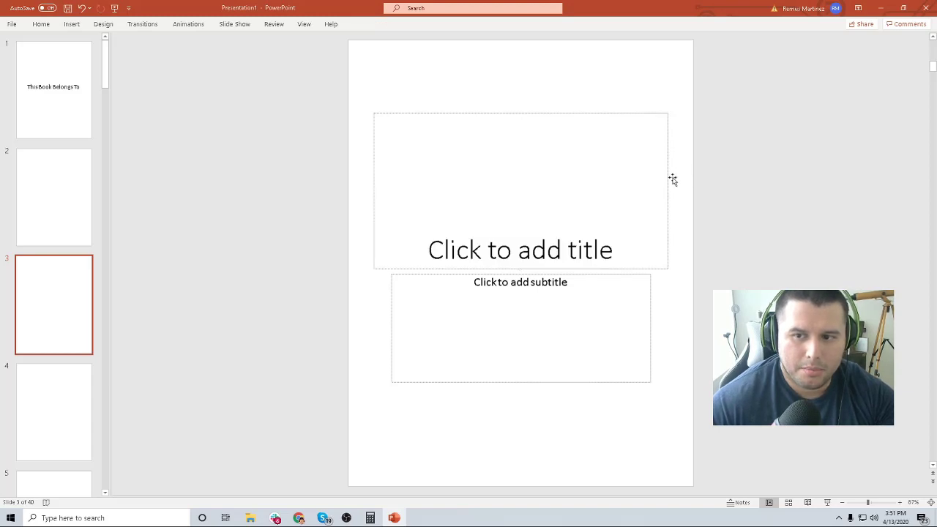
pyautogui.click(673, 180)
pyautogui.press('Delete')
pyautogui.click(620, 273)
pyautogui.press('Delete')
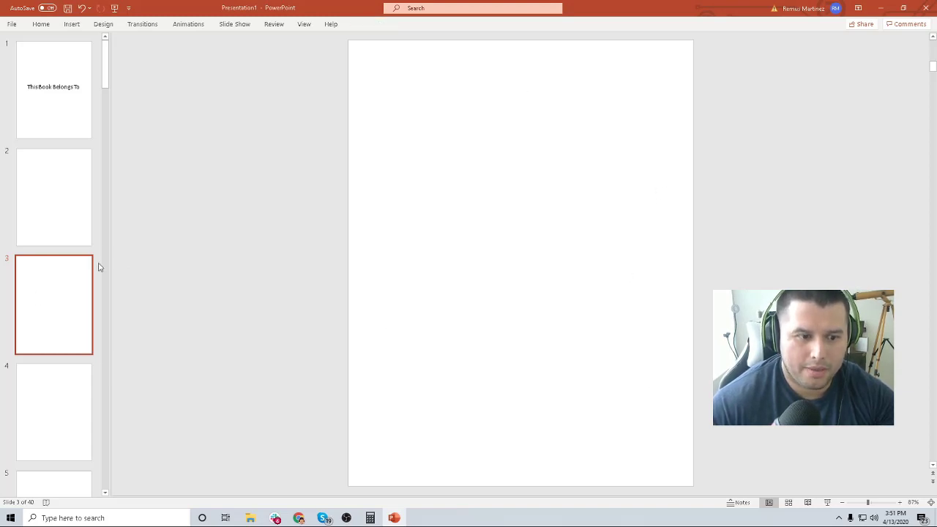
# Insert the picture drawing-41 (1).png from the coloring book folder onto slide 3.
pyautogui.click(72, 25)
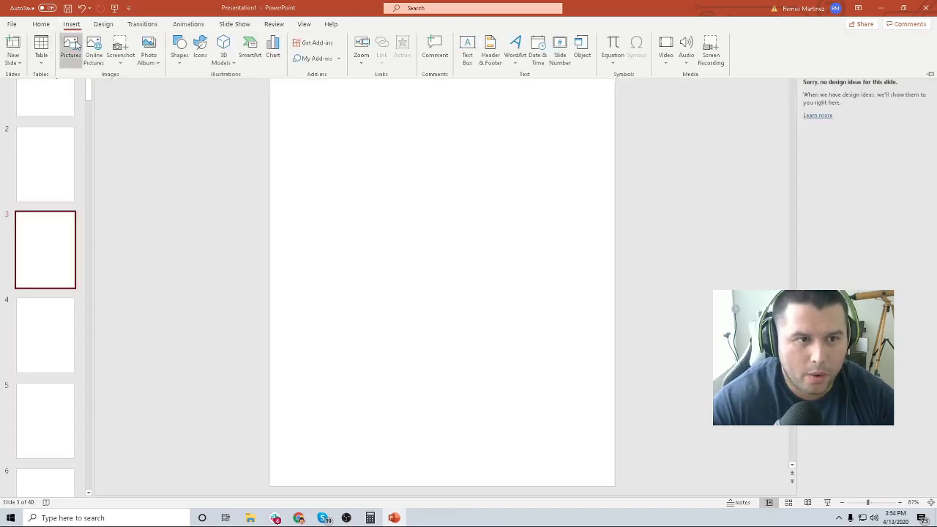
pyautogui.click(76, 45)
pyautogui.click(111, 77)
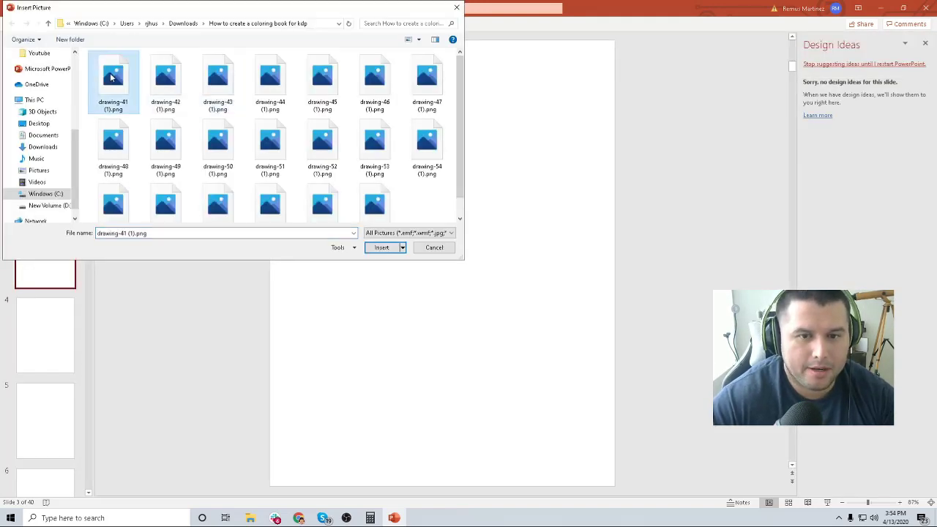
pyautogui.doubleClick(111, 77)
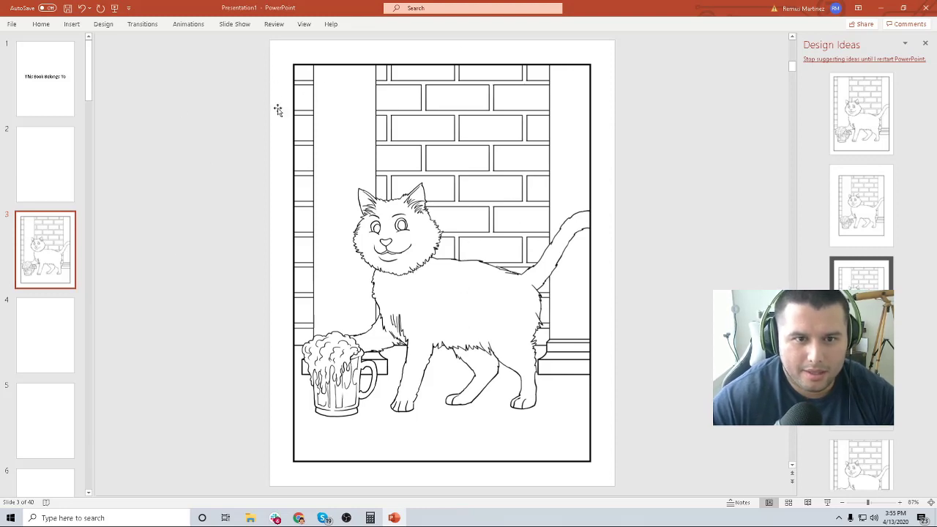
pyautogui.click(611, 155)
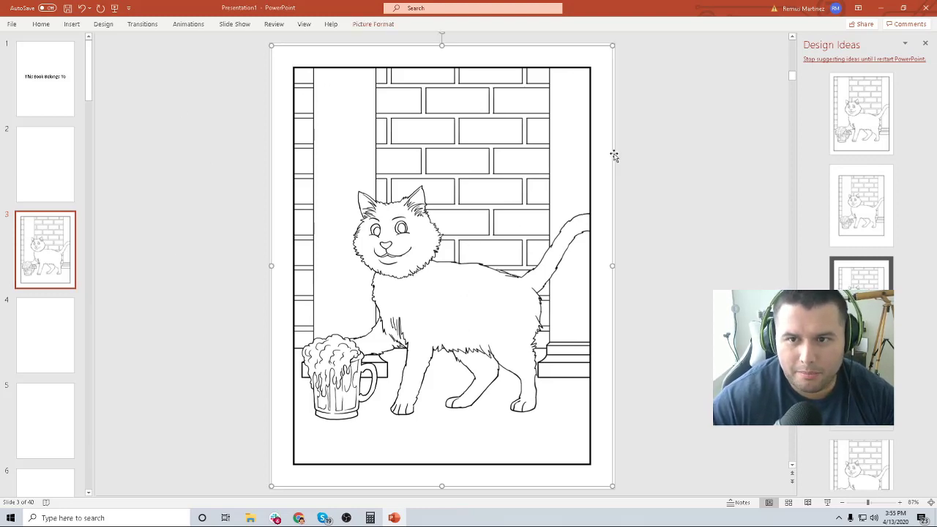
pyautogui.click(701, 135)
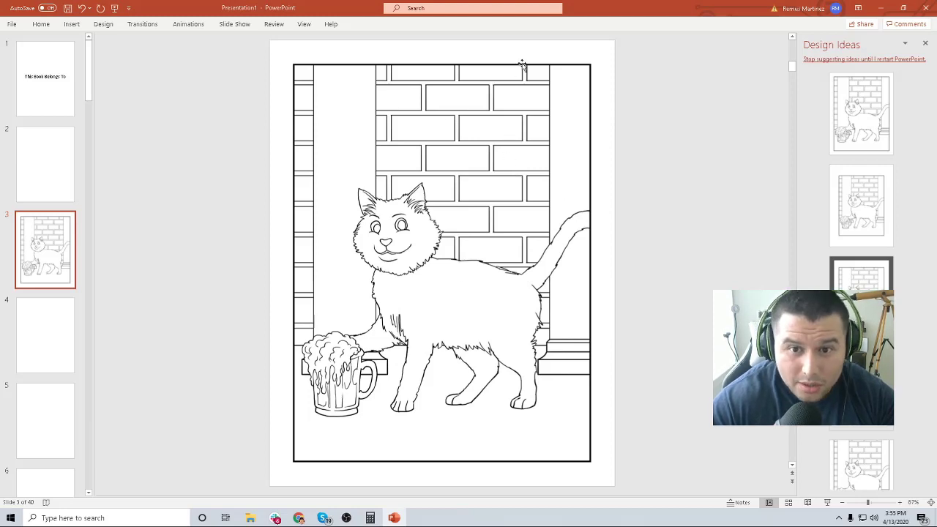
pyautogui.moveTo(466, 127); pyautogui.dragTo(468, 130)
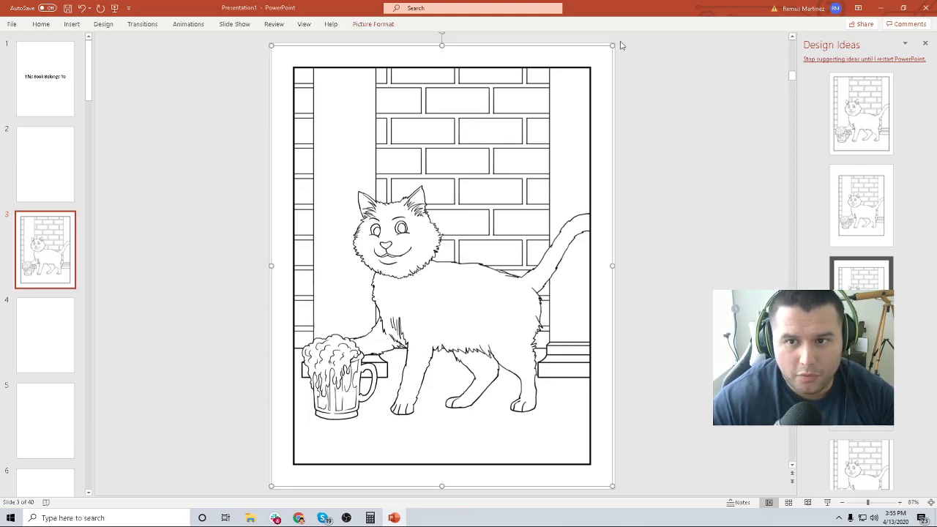
pyautogui.hotkey('ctrl', 'z')
pyautogui.click(688, 169)
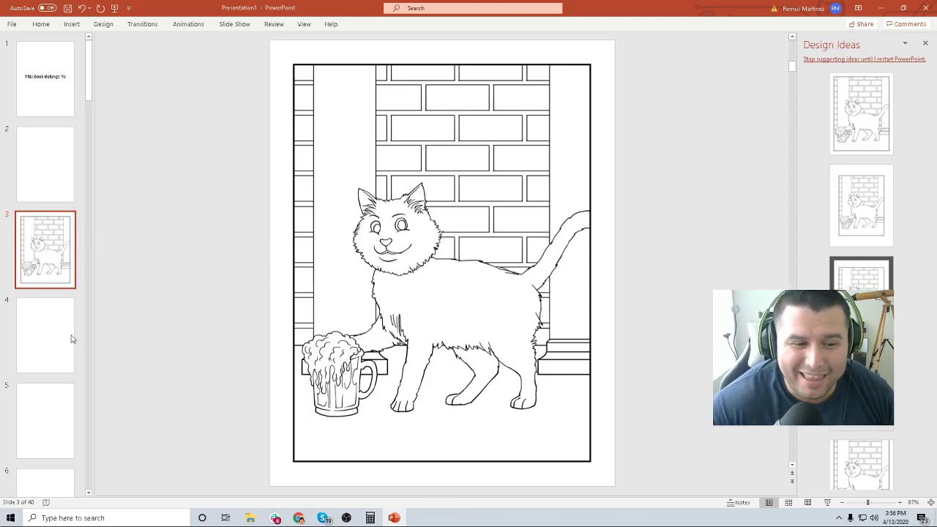
# Clear slide 4 by deleting its empty title and subtitle placeholders, leaving a blank page behind the cat drawing.
pyautogui.scroll(-1, 62, 337)
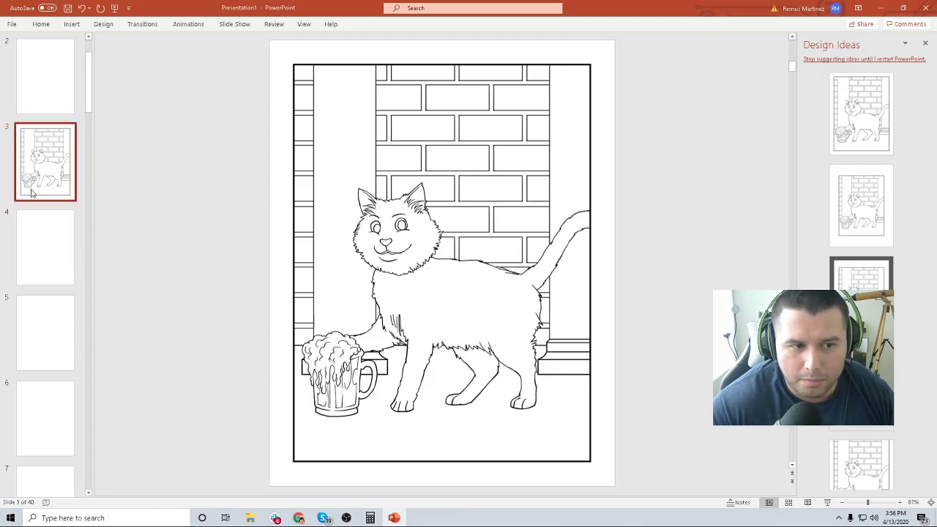
pyautogui.click(41, 243)
pyautogui.click(573, 192)
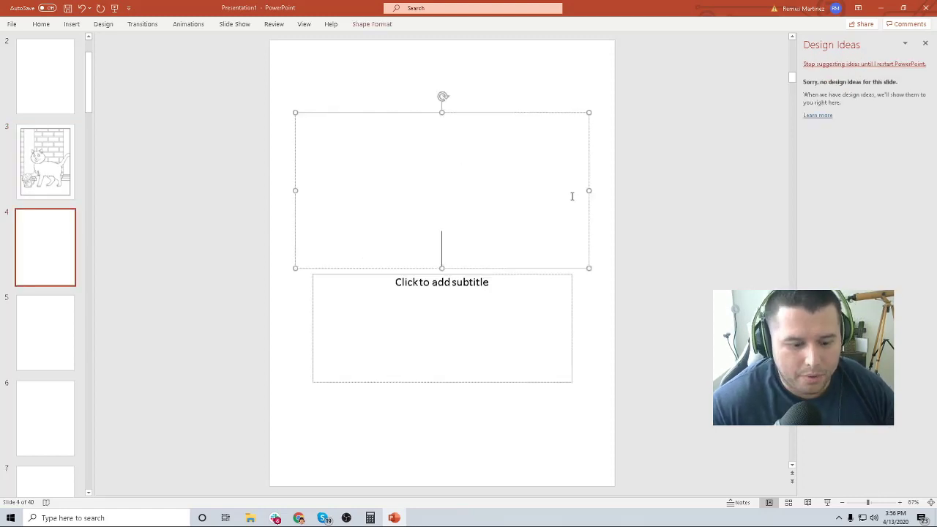
pyautogui.press('Delete')
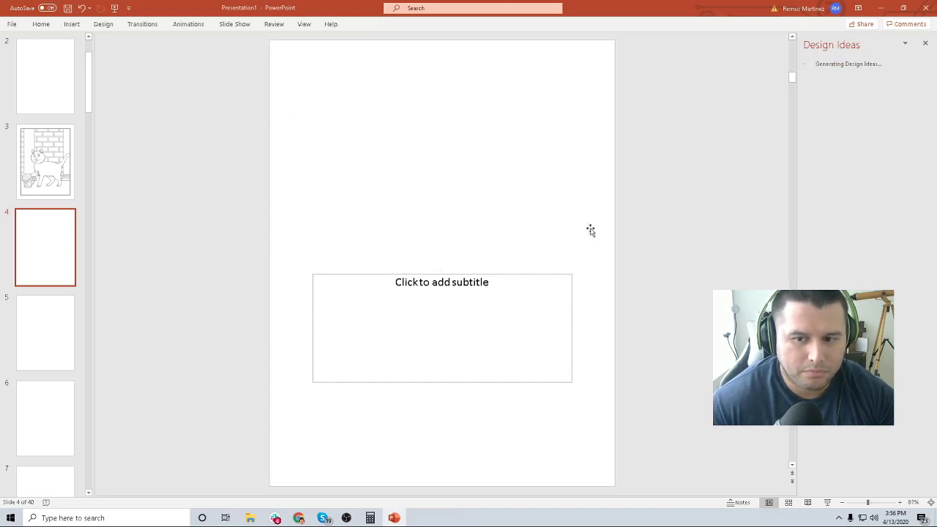
pyautogui.click(565, 272)
pyautogui.click(571, 283)
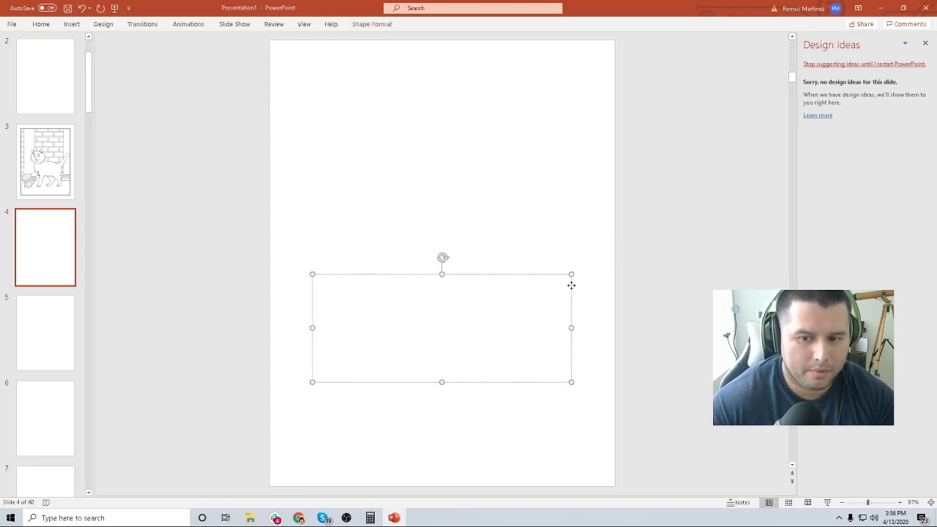
pyautogui.press('Delete')
pyautogui.click(60, 178)
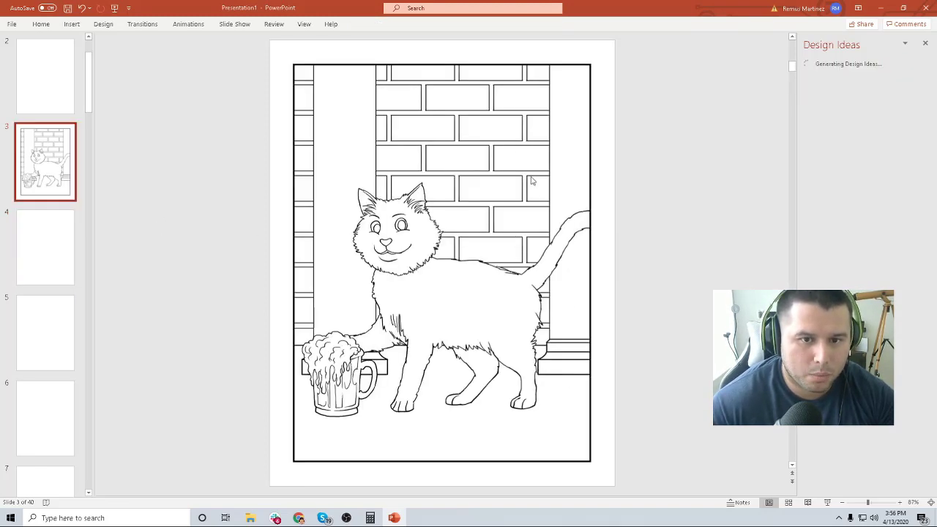
pyautogui.click(11, 247)
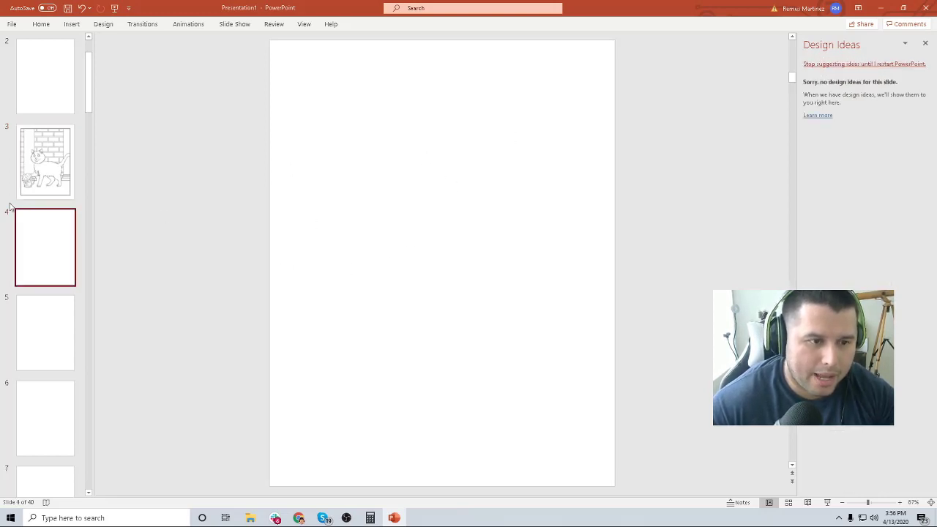
# Remove both empty text placeholders, title and subtitle, from slide 5.
pyautogui.click(69, 335)
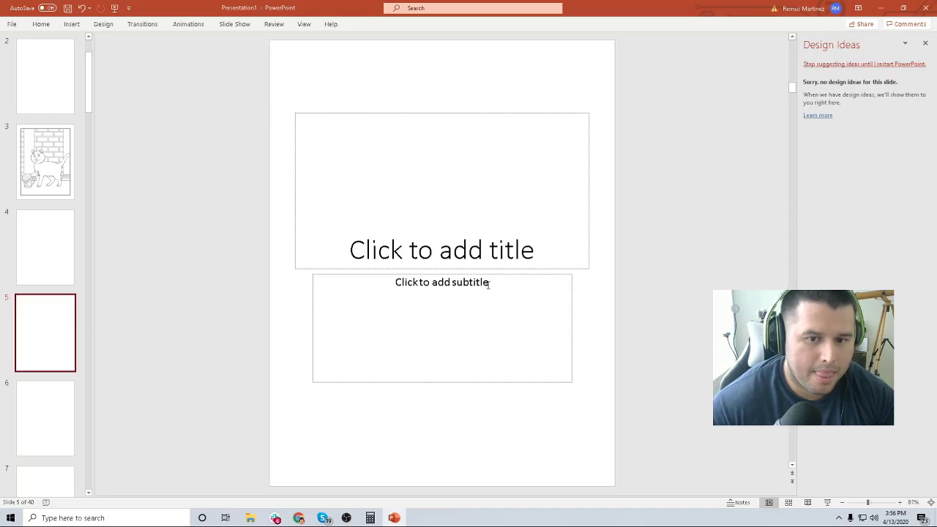
pyautogui.click(589, 270)
pyautogui.press('Delete')
pyautogui.click(572, 301)
pyautogui.press('Delete')
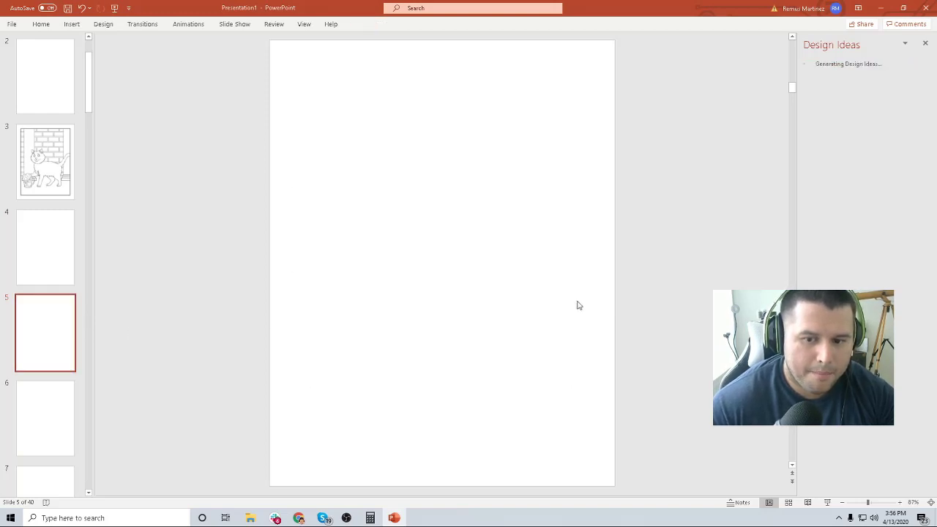
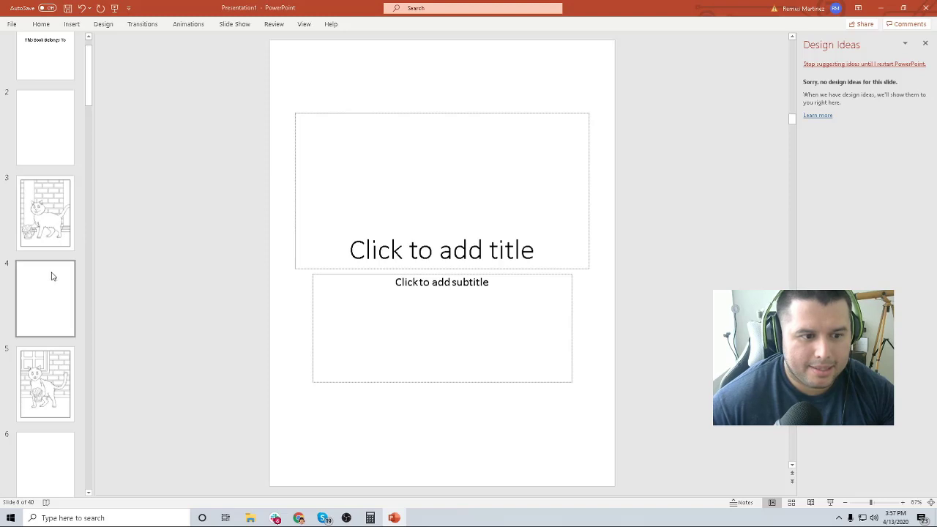
# Review the page order through slide 7, checking which slides hold a drawing and which stay blank.
pyautogui.scroll(1, 58, 295)
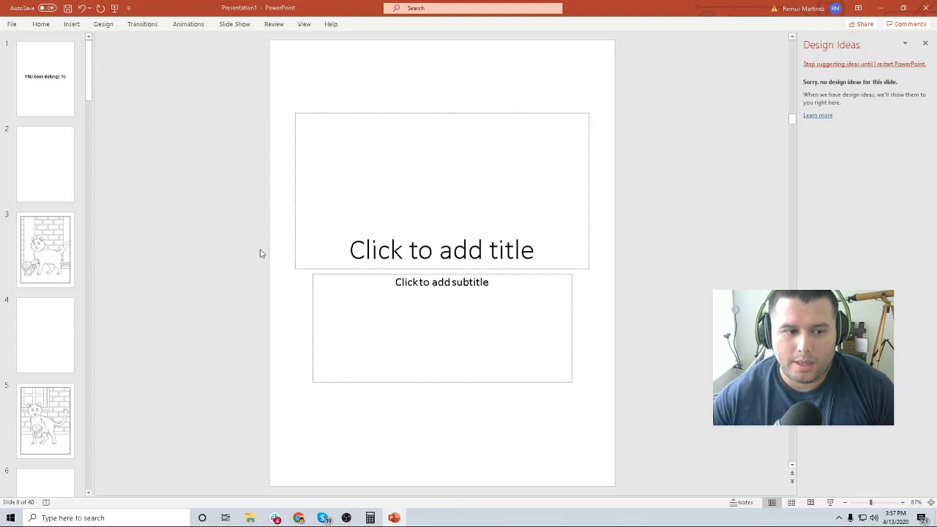
pyautogui.click(56, 341)
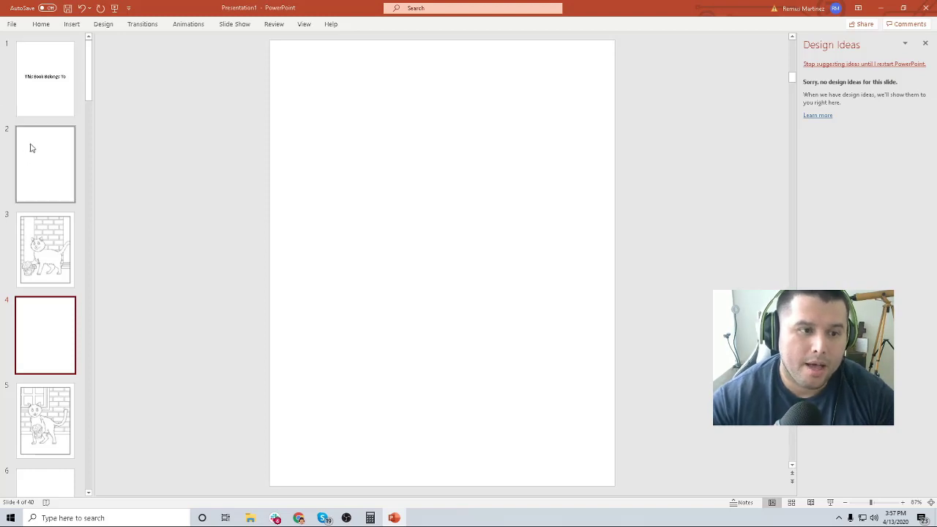
pyautogui.scroll(-1, 3, 191)
pyautogui.press('Down')
pyautogui.press('Down')
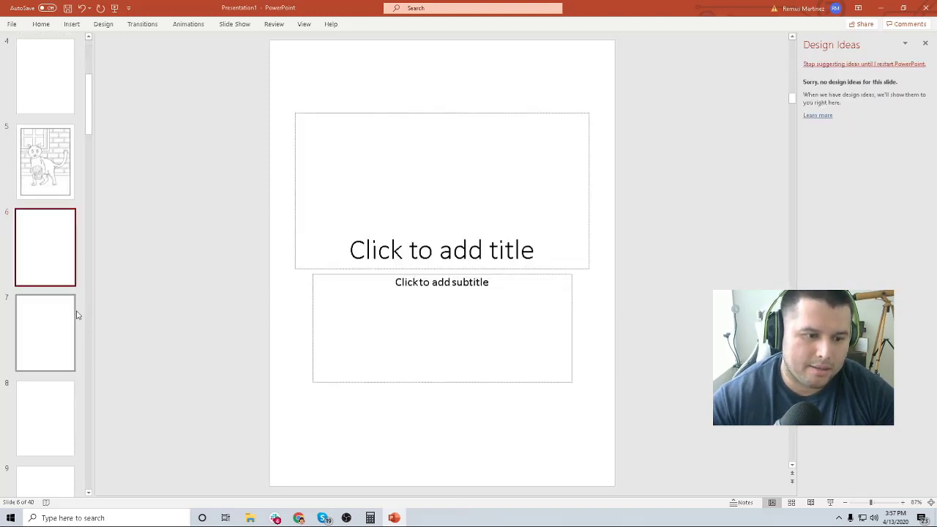
pyautogui.scroll(-1, 61, 192)
pyautogui.click(42, 293)
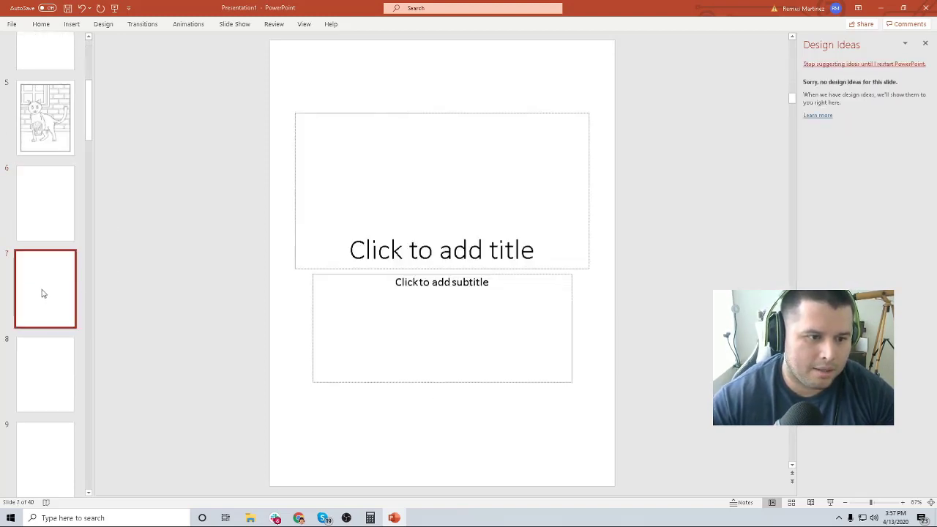
# Delete the empty title and subtitle placeholders from slide 7.
pyautogui.click(500, 233)
pyautogui.click(586, 269)
pyautogui.press('Delete')
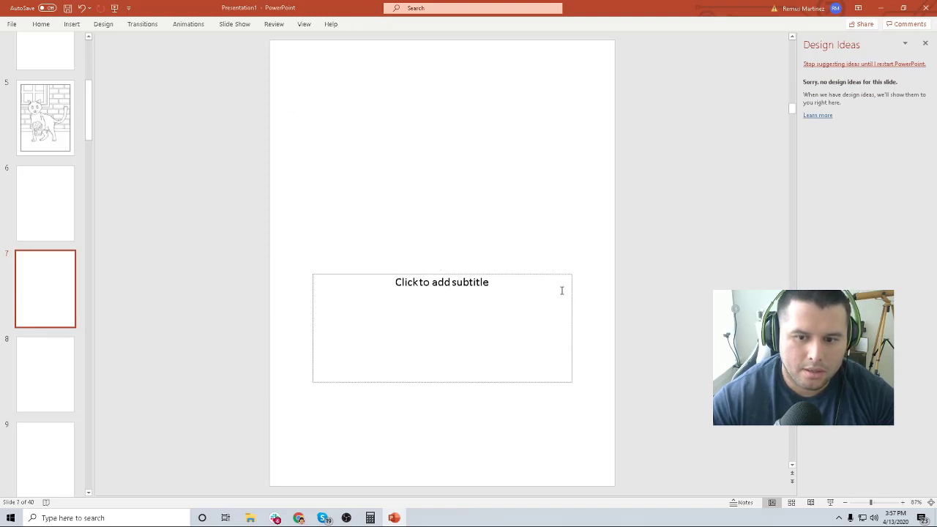
pyautogui.click(572, 282)
pyautogui.press('Delete')
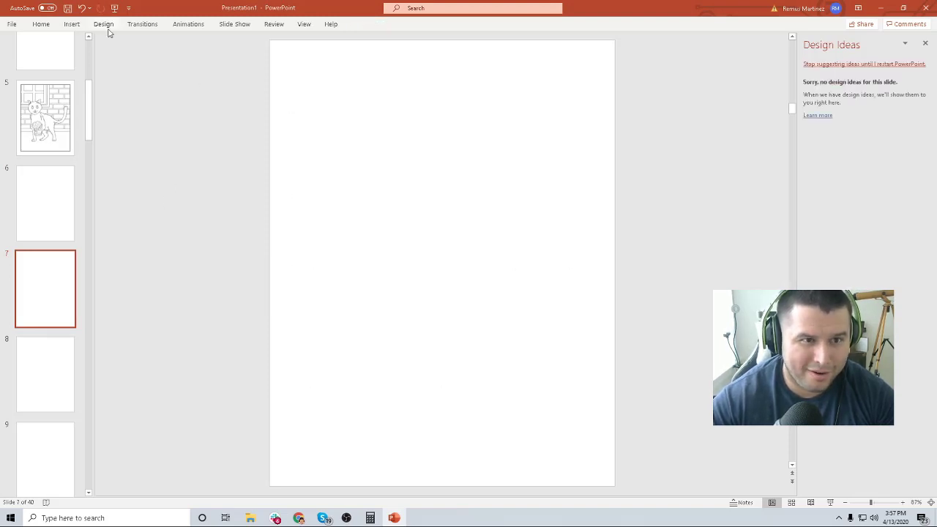
# Insert the picture drawing-43 (1).png from the coloring book folder onto slide 7.
pyautogui.click(72, 25)
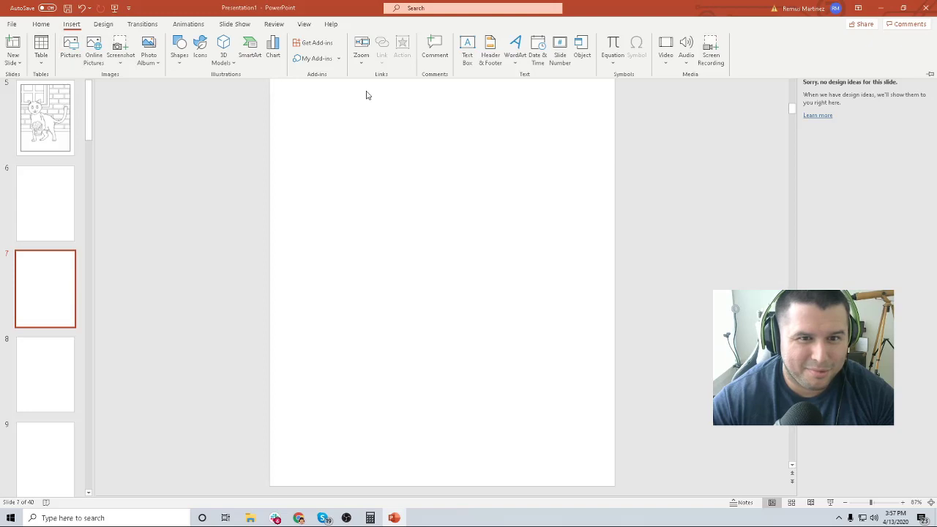
pyautogui.click(78, 58)
pyautogui.click(242, 91)
pyautogui.doubleClick(242, 91)
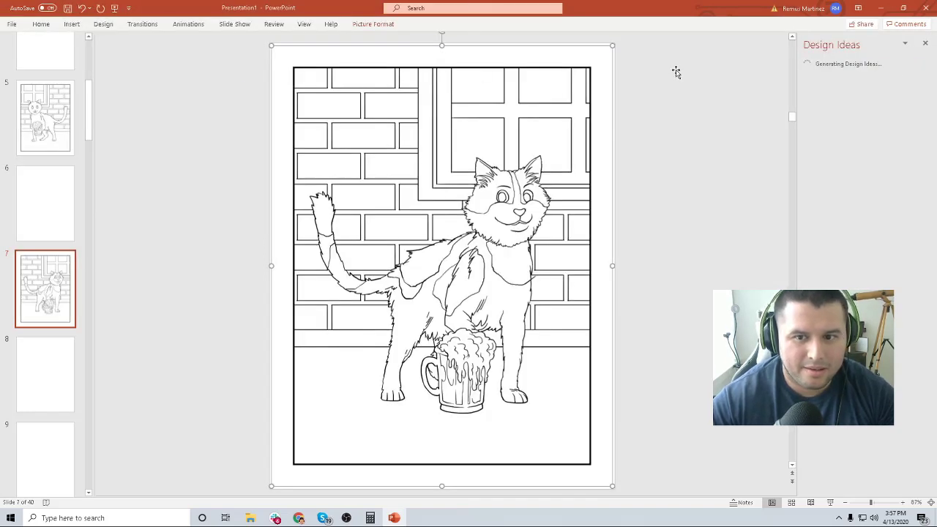
pyautogui.click(679, 102)
# Go to slide 9 and delete both of its empty placeholders, title and subtitle.
pyautogui.scroll(-2, 465, 271)
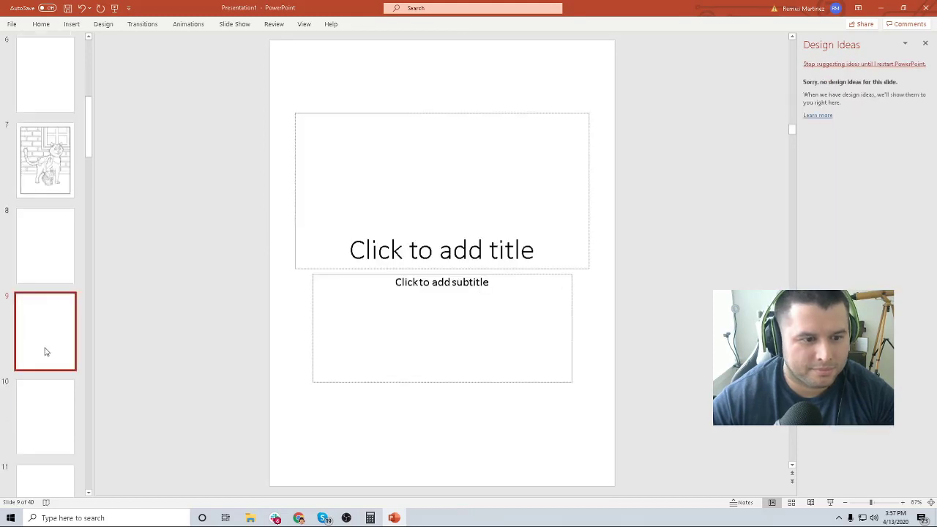
pyautogui.click(491, 200)
pyautogui.click(615, 214)
pyautogui.click(591, 225)
pyautogui.press('Delete')
pyautogui.click(558, 303)
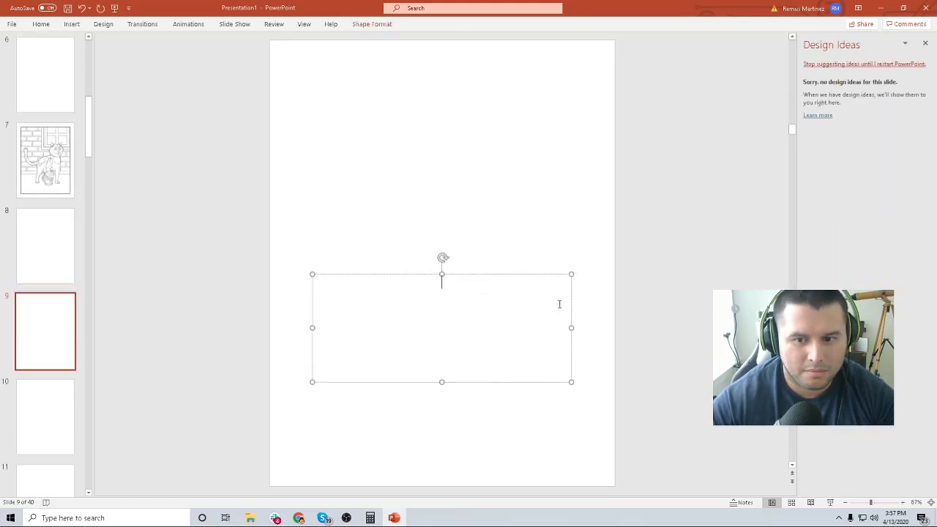
pyautogui.click(573, 307)
pyautogui.press('Delete')
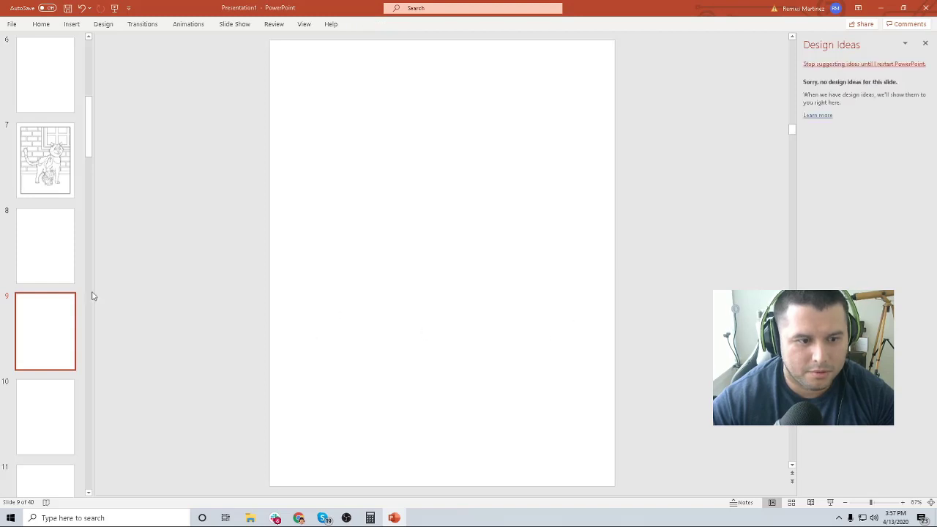
pyautogui.click(73, 25)
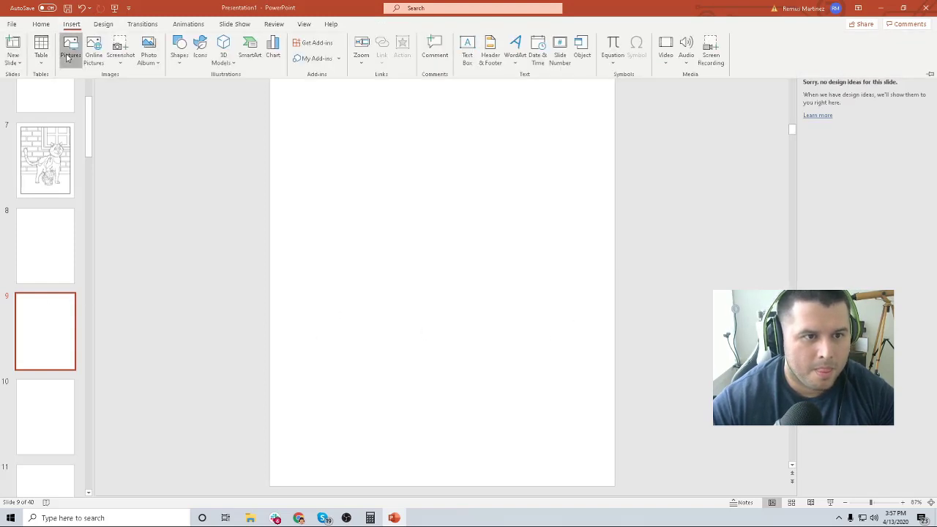
pyautogui.click(69, 51)
pyautogui.click(434, 247)
# Review the drawings already placed on slides 3, 5 and 7 to determine which picture comes next.
pyautogui.scroll(6, 80, 238)
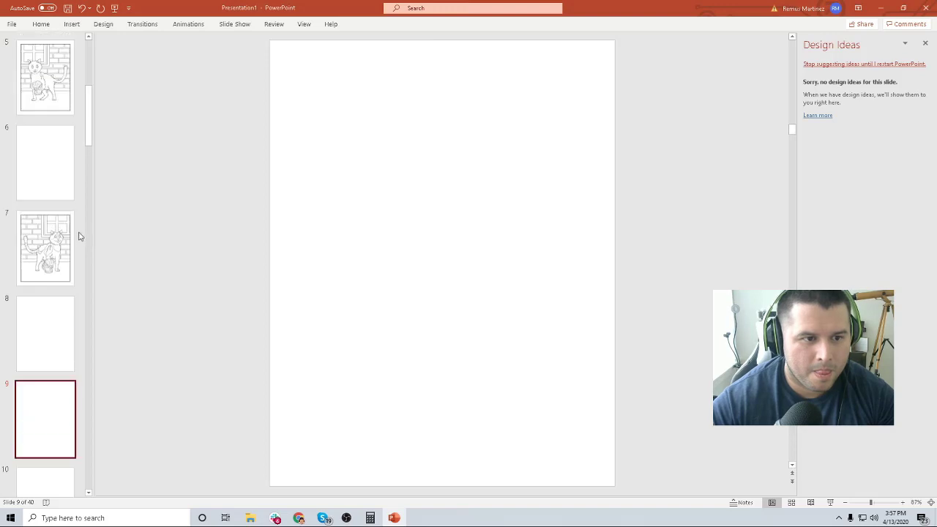
pyautogui.scroll(7, 201, 342)
pyautogui.scroll(-1, 200, 341)
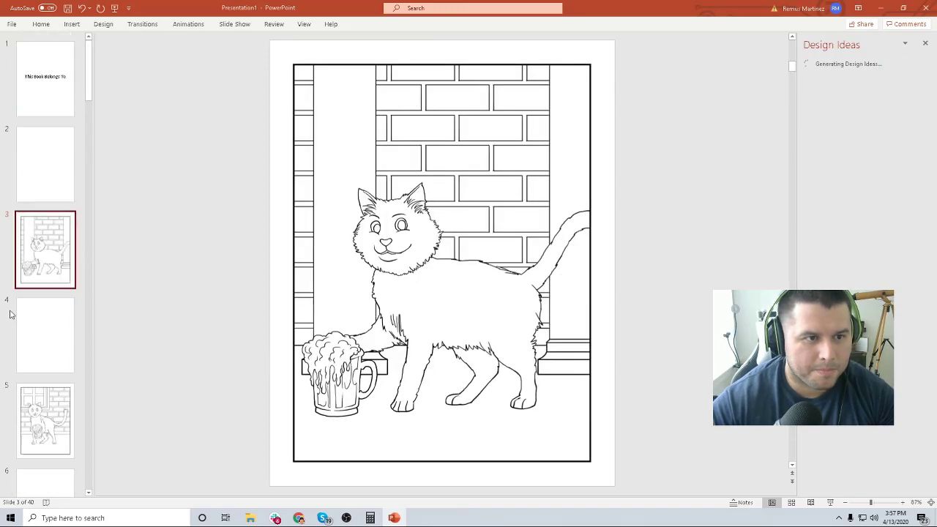
pyautogui.scroll(-2, 36, 318)
pyautogui.scroll(-3, 226, 352)
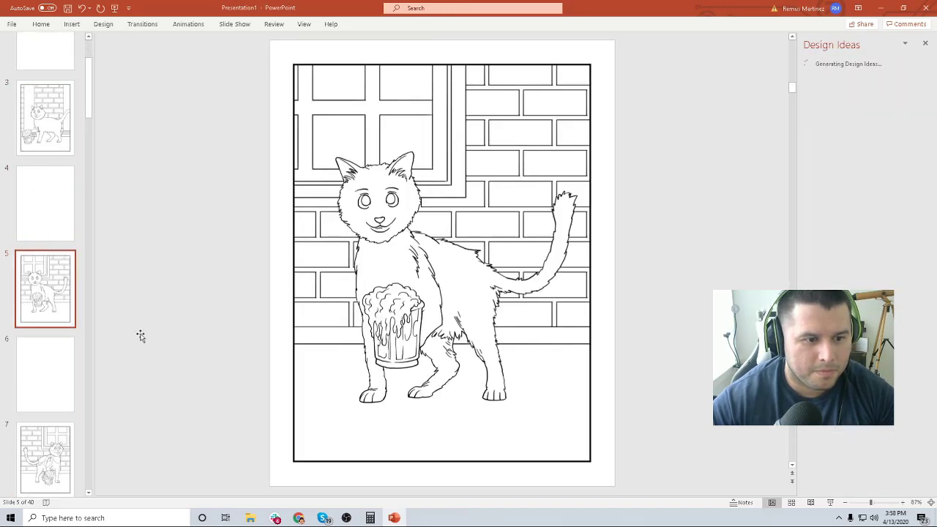
pyautogui.scroll(-1, 53, 335)
pyautogui.scroll(-1, 54, 336)
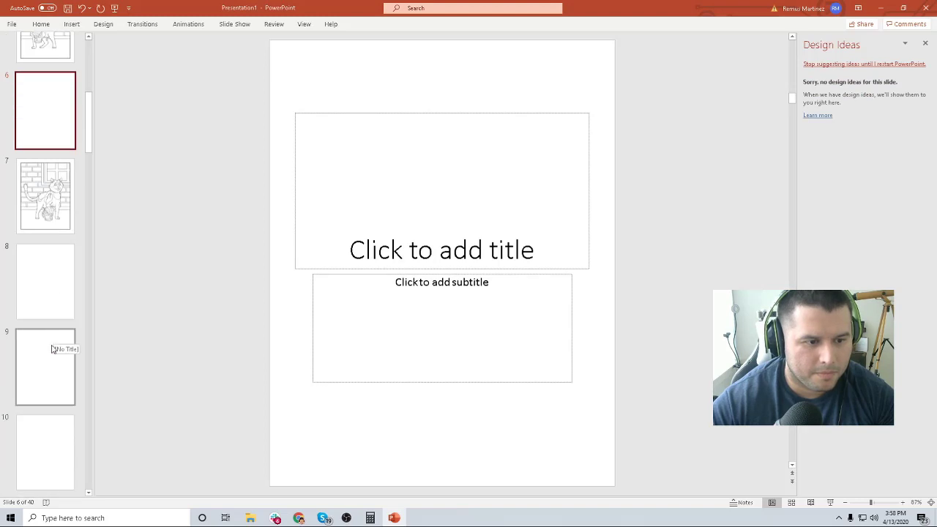
# Insert the drawing of the patched cat holding a tilted beer mug from the coloring book folder onto slide 9.
pyautogui.click(52, 349)
pyautogui.click(69, 24)
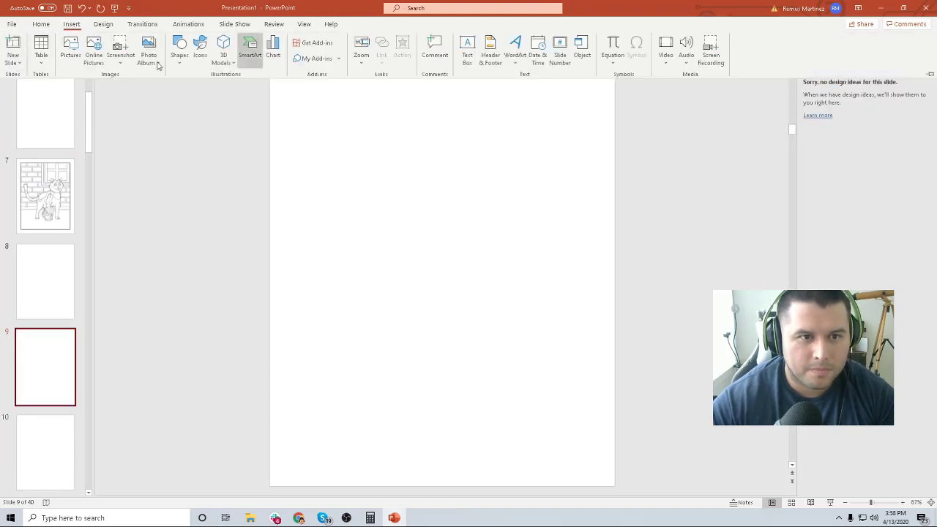
pyautogui.click(71, 48)
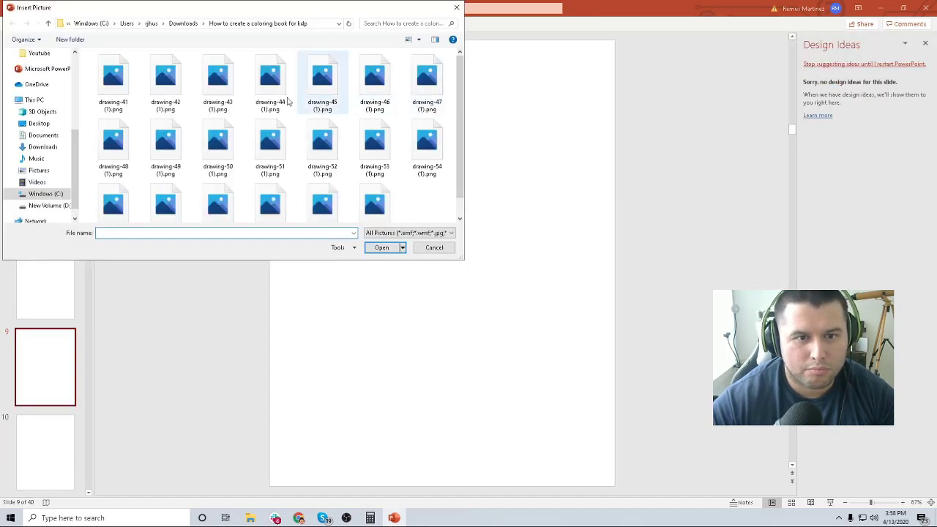
pyautogui.click(269, 78)
pyautogui.click(329, 77)
pyautogui.doubleClick(389, 88)
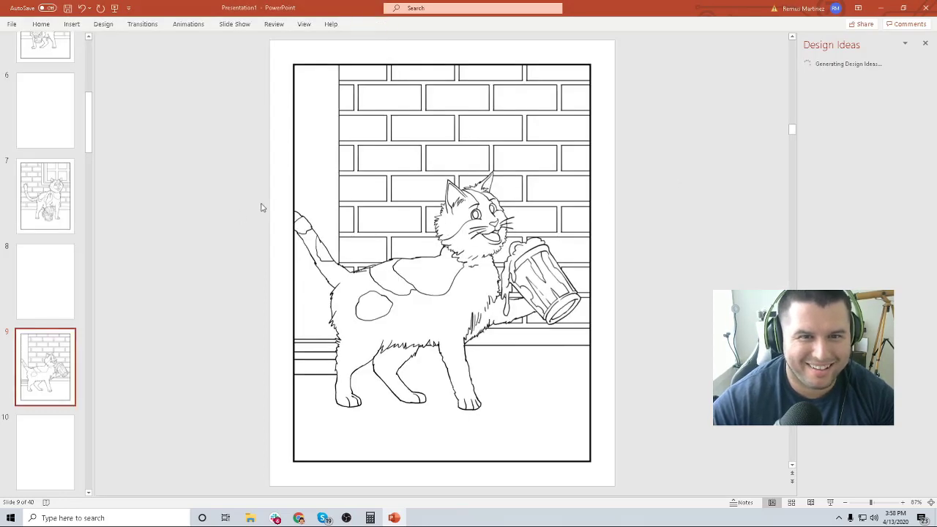
# Make slide 10 a blank page by deleting its empty title and subtitle placeholders.
pyautogui.scroll(-1, 258, 211)
pyautogui.click(54, 246)
pyautogui.click(461, 240)
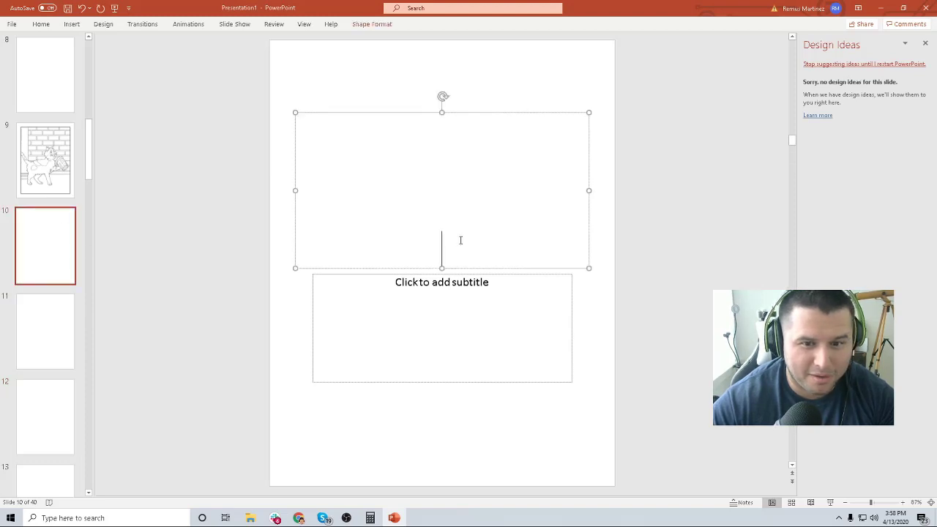
pyautogui.click(588, 263)
pyautogui.press('Delete')
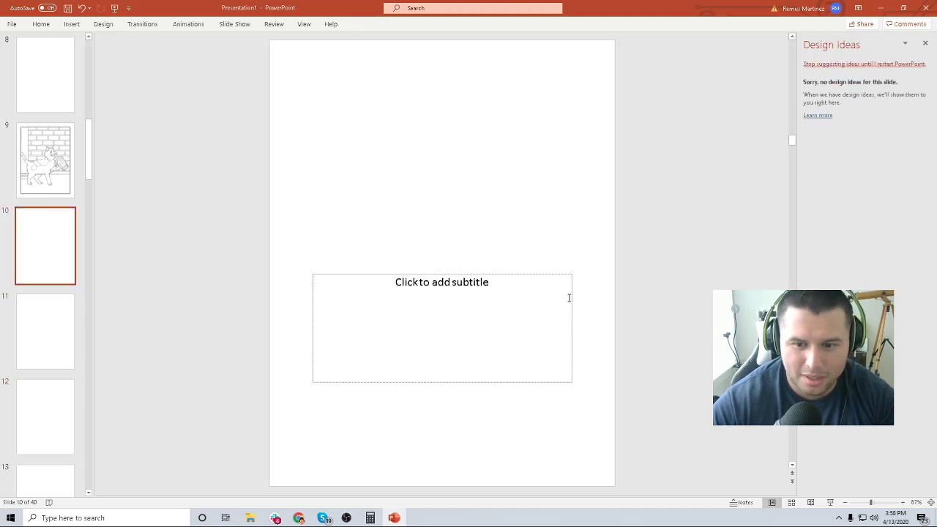
pyautogui.click(574, 300)
pyautogui.press('Delete')
# Remove the title and subtitle placeholders from slide 11.
pyautogui.click(72, 315)
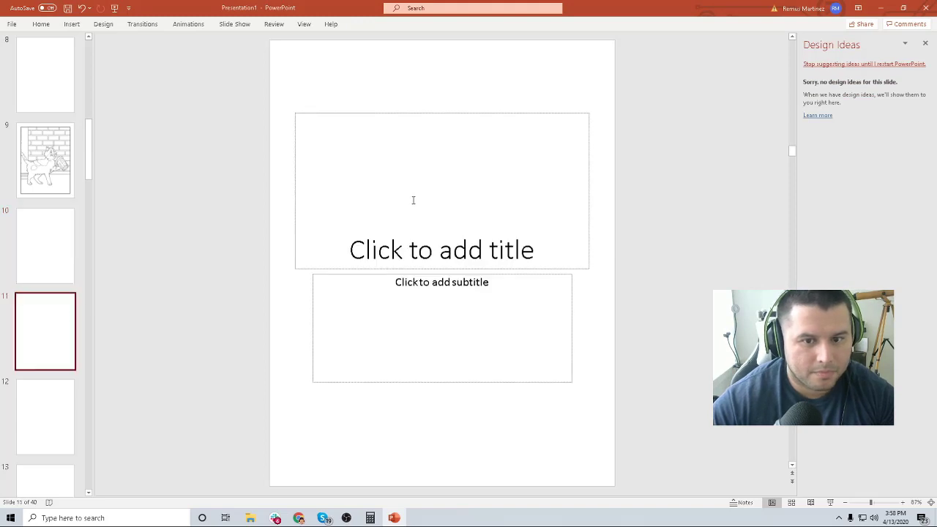
pyautogui.click(590, 228)
pyautogui.press('Delete')
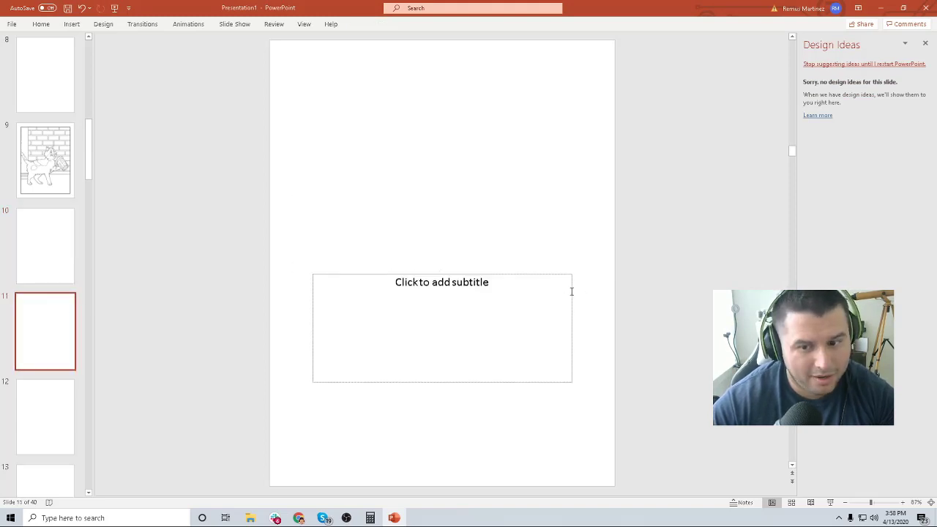
pyautogui.click(572, 290)
pyautogui.press('Delete')
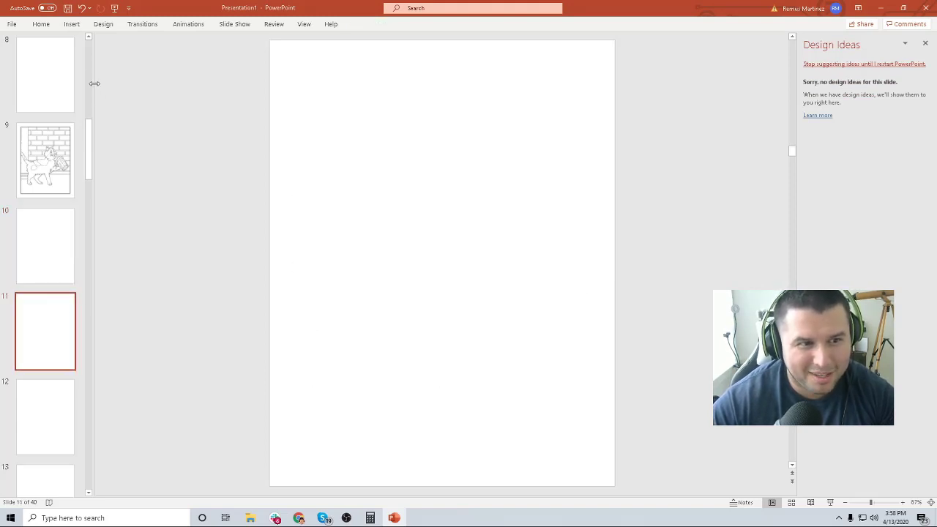
# Insert the drawing of the sitting cat with a beer mug from the coloring book folder onto slide 11.
pyautogui.click(71, 23)
pyautogui.click(71, 48)
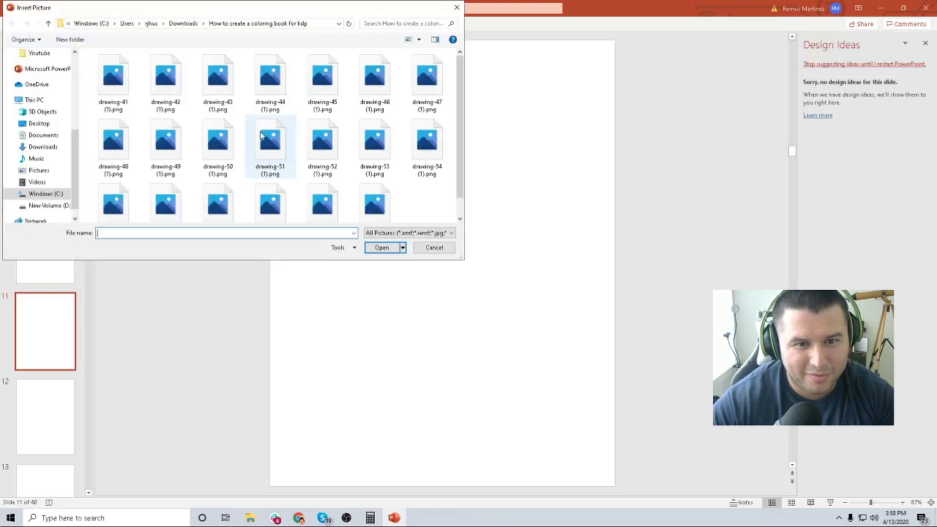
pyautogui.doubleClick(373, 88)
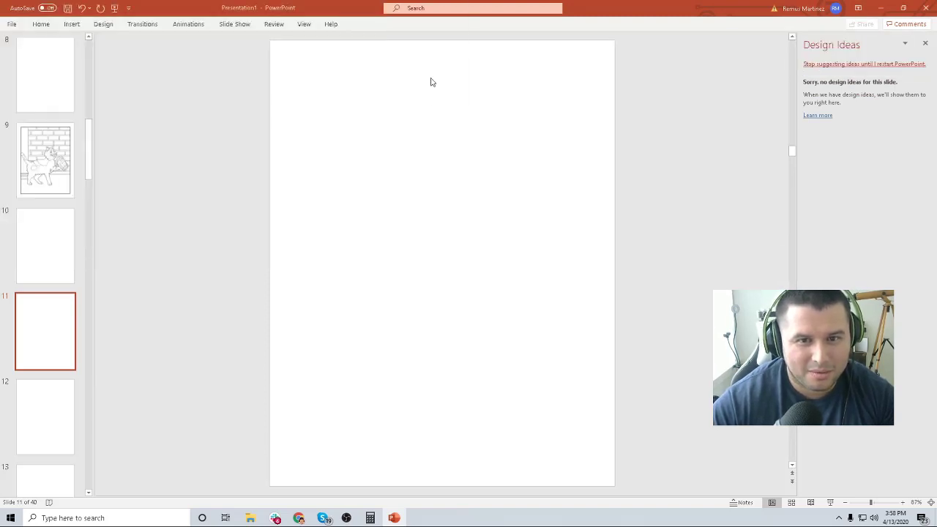
pyautogui.moveTo(556, 168); pyautogui.dragTo(557, 165)
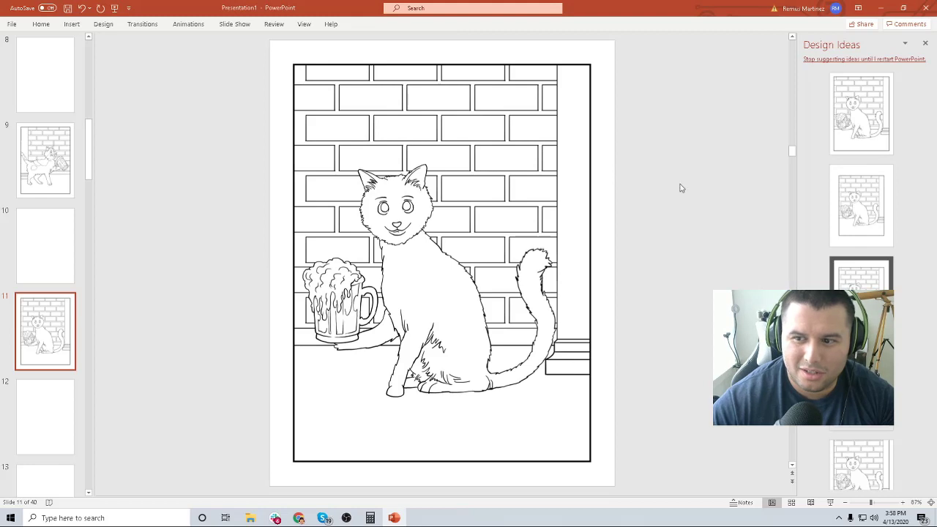
# Skip slide 12 and clear the empty title and subtitle placeholders from slide 13.
pyautogui.scroll(-3, 123, 337)
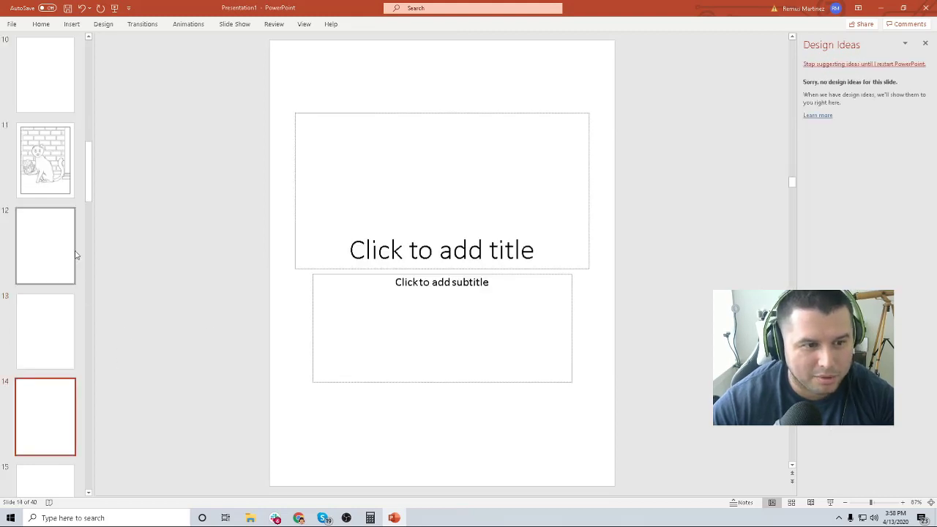
pyautogui.click(64, 280)
pyautogui.press('Down')
pyautogui.click(481, 250)
pyautogui.click(589, 268)
pyautogui.press('Delete')
pyautogui.click(574, 288)
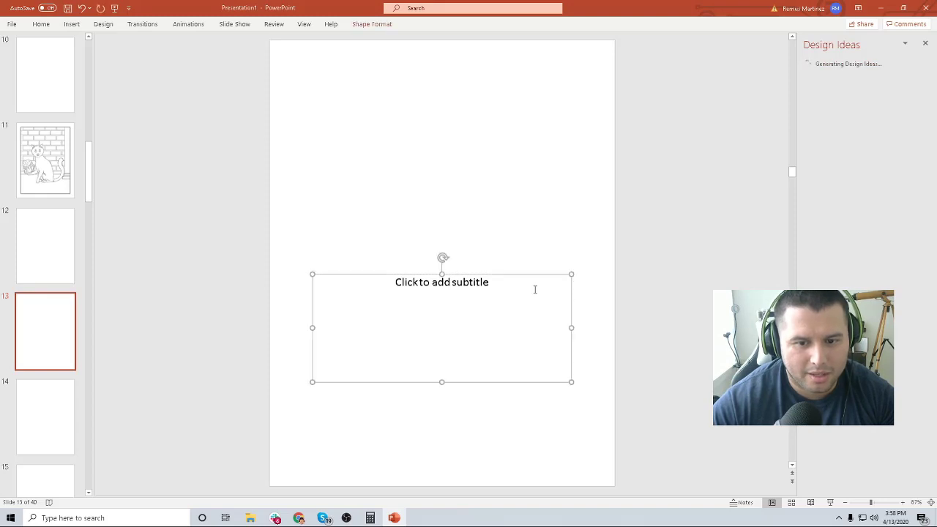
pyautogui.press('Delete')
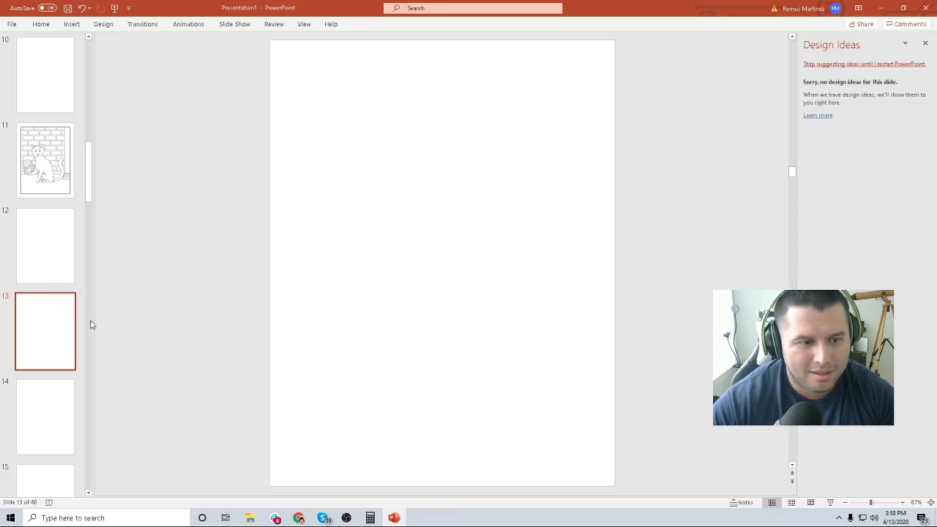
# Insert the striped cat picture, drawing-48 (1).png, from the coloring book folder onto slide 13.
pyautogui.click(70, 24)
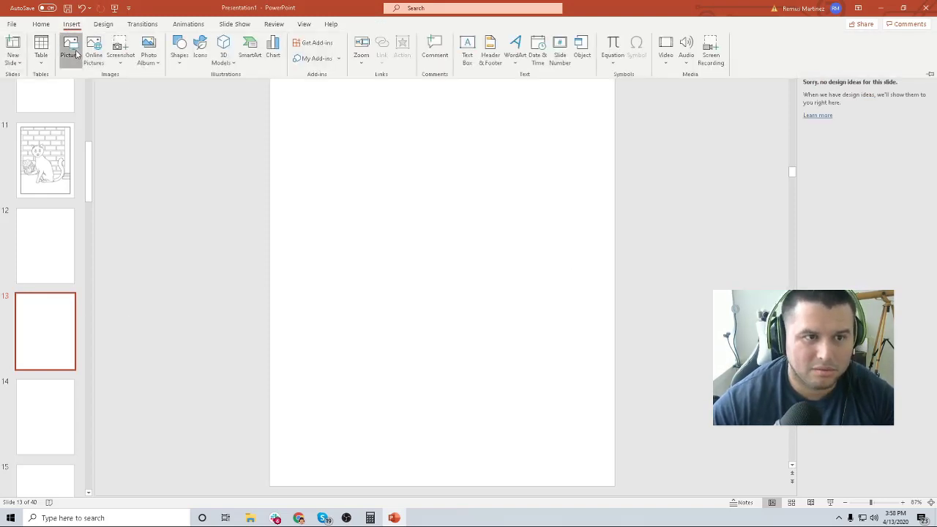
pyautogui.click(77, 54)
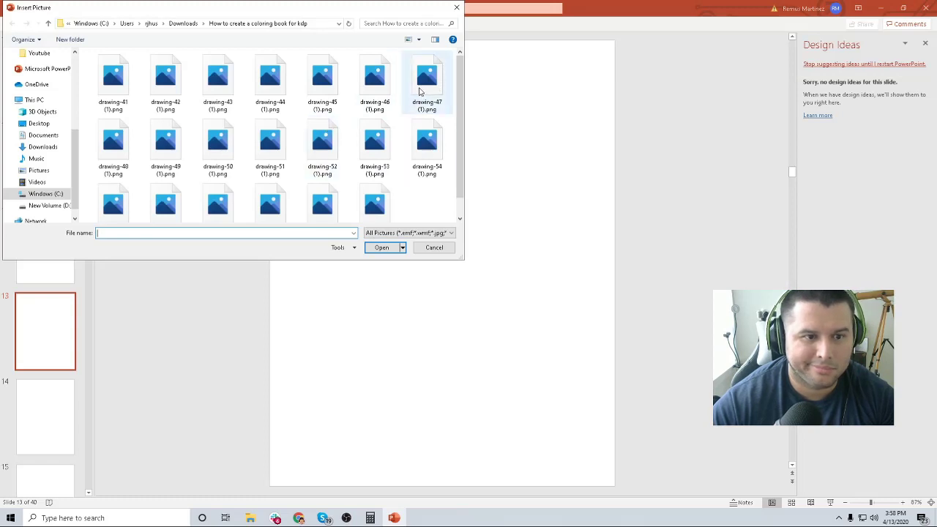
pyautogui.doubleClick(113, 144)
pyautogui.click(676, 67)
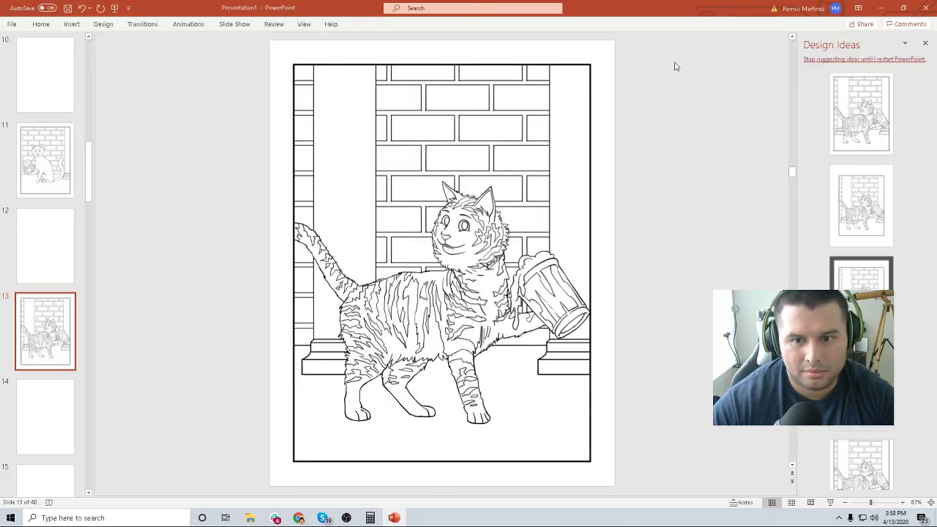
# Clear slide 14 by deleting its title and subtitle placeholders, leaving a blank page after the striped cat drawing.
pyautogui.scroll(-3, 180, 211)
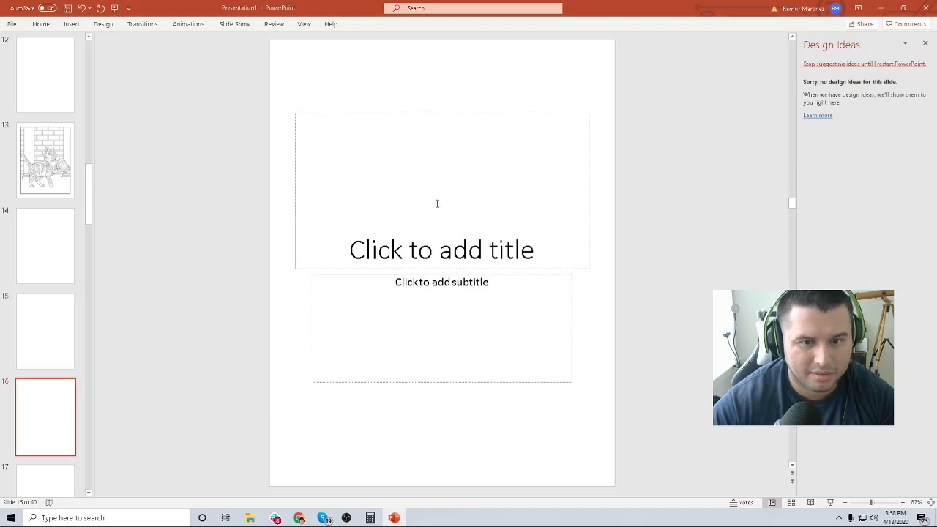
pyautogui.click(64, 267)
pyautogui.click(497, 189)
pyautogui.click(593, 178)
pyautogui.press('Delete')
pyautogui.click(572, 279)
pyautogui.press('Delete')
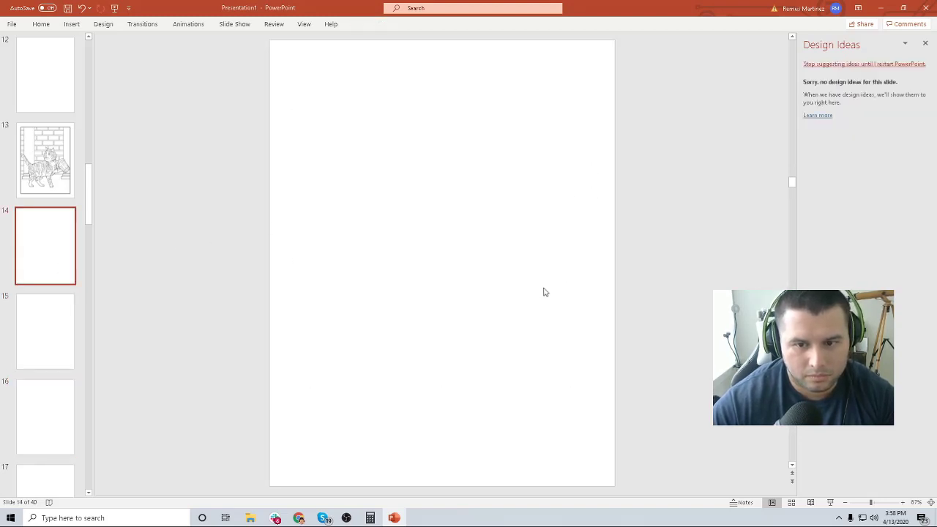
# Return to slide 12 and delete its empty title and subtitle placeholders to leave a blank page between the drawings.
pyautogui.scroll(2, 572, 282)
pyautogui.click(593, 150)
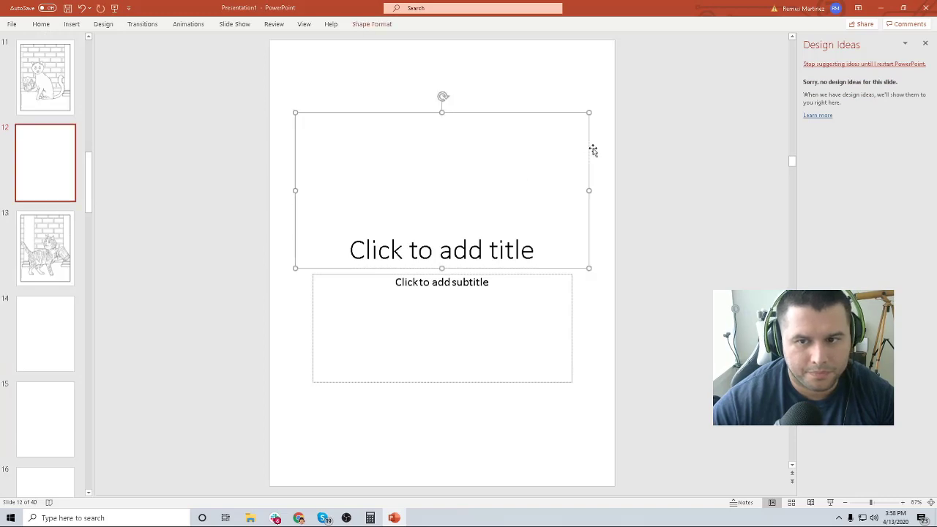
pyautogui.press('Delete')
pyautogui.click(567, 278)
pyautogui.click(571, 284)
pyautogui.press('Delete')
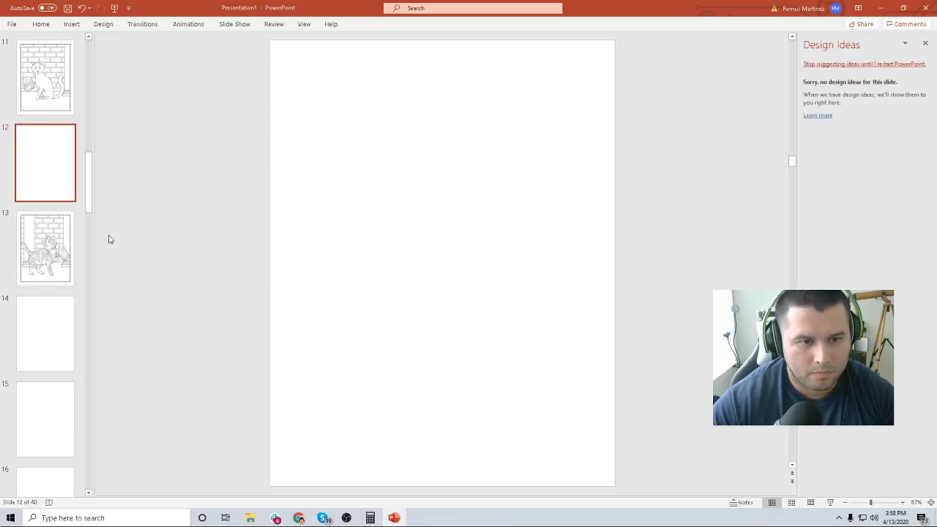
# Check slides 8 through 14 for leftover placeholders on the blank pages between drawings.
pyautogui.scroll(2, 107, 238)
pyautogui.scroll(1, 62, 239)
pyautogui.scroll(2, 80, 108)
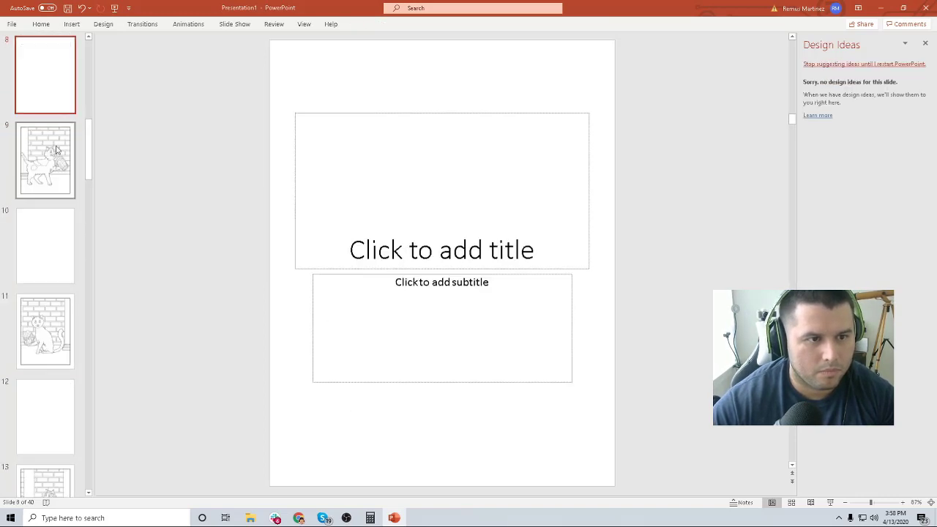
pyautogui.scroll(-4, 66, 268)
pyautogui.click(67, 255)
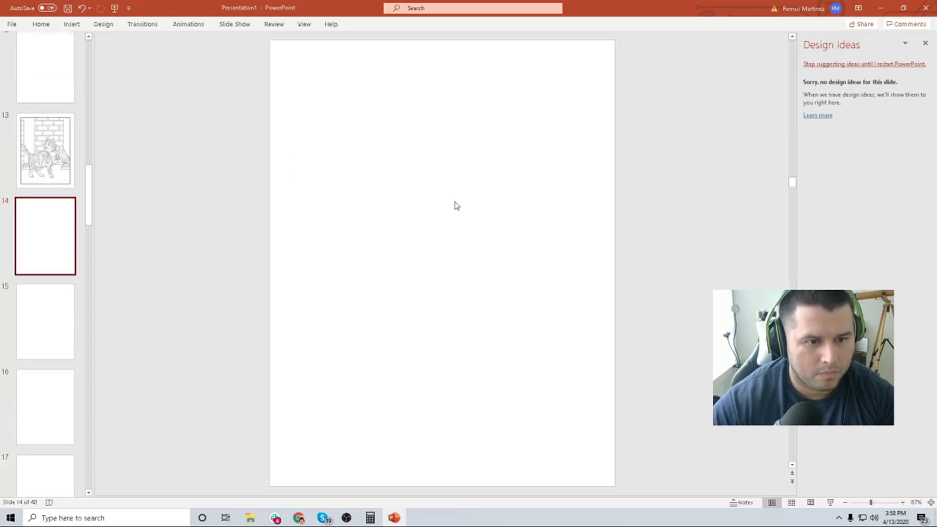
# Clear slide 15 by deleting its empty title and subtitle placeholders.
pyautogui.click(50, 288)
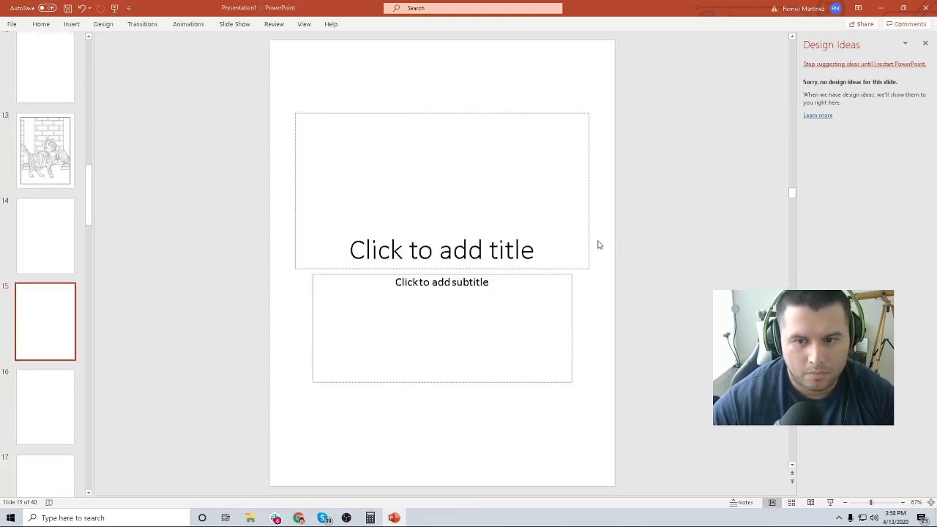
pyautogui.click(590, 245)
pyautogui.press('Delete')
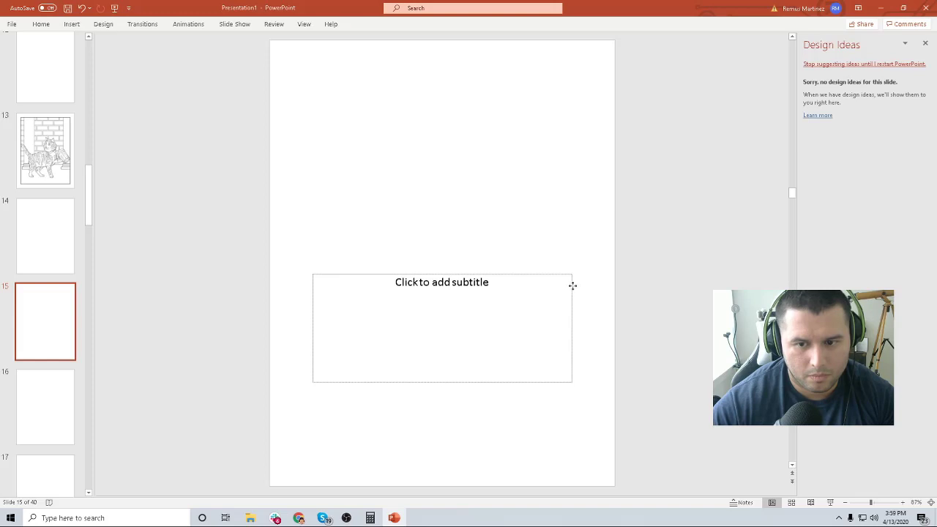
pyautogui.click(572, 287)
pyautogui.press('Delete')
# Insert the picture drawing-49 (1).png from the coloring book folder onto slide 15.
pyautogui.click(71, 23)
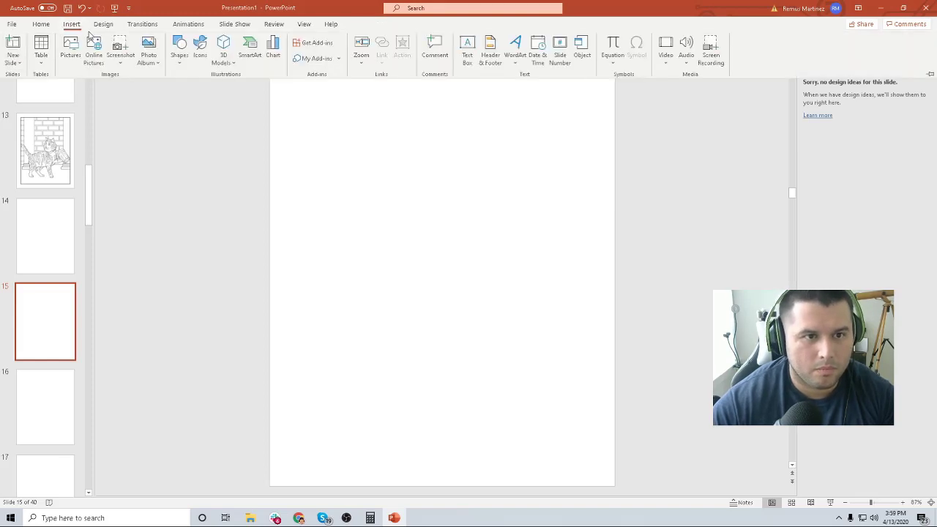
pyautogui.click(70, 44)
pyautogui.doubleClick(165, 143)
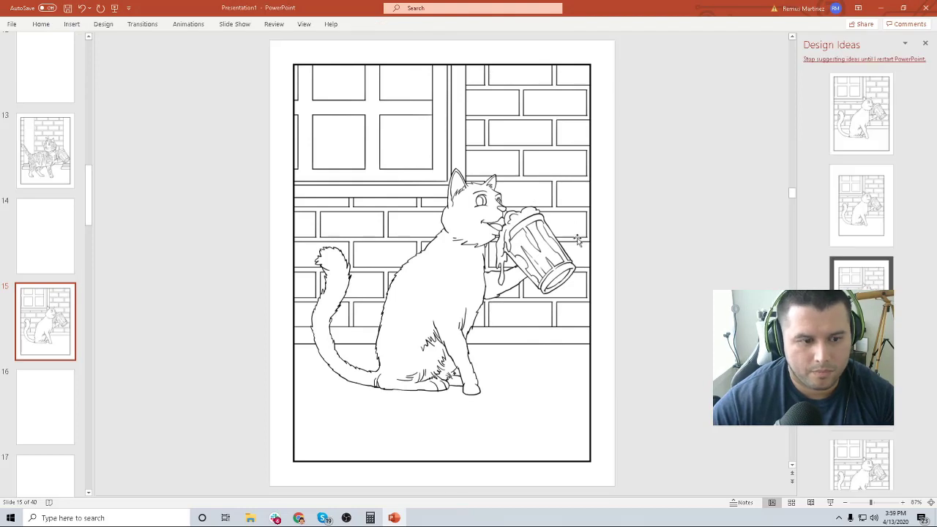
# Delete the title and subtitle placeholders on slide 16 to leave a blank page after the drawing.
pyautogui.scroll(-1, 115, 324)
pyautogui.scroll(-2, 56, 306)
pyautogui.click(590, 183)
pyautogui.press('Delete')
pyautogui.click(568, 288)
pyautogui.press('Escape')
pyautogui.press('Delete')
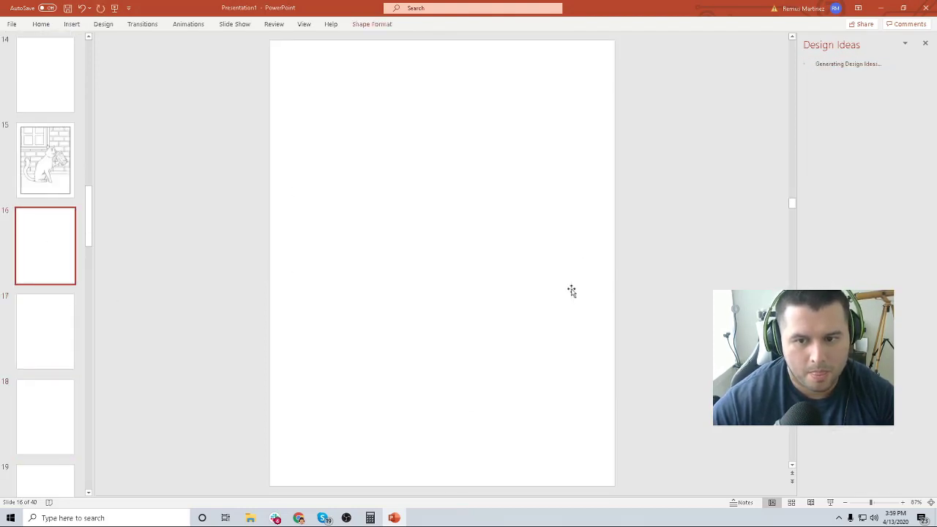
# Remove both empty text placeholders from slide 17.
pyautogui.click(31, 318)
pyautogui.click(590, 205)
pyautogui.press('Delete')
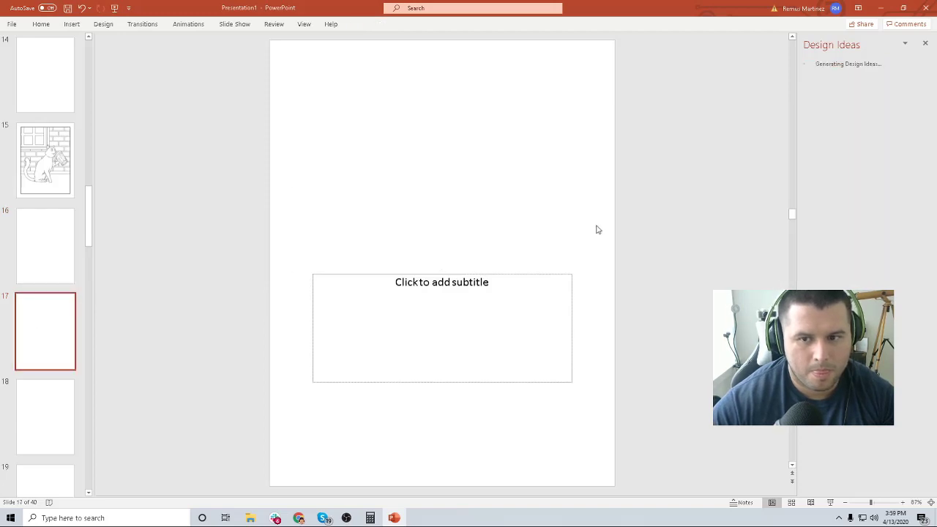
pyautogui.click(571, 276)
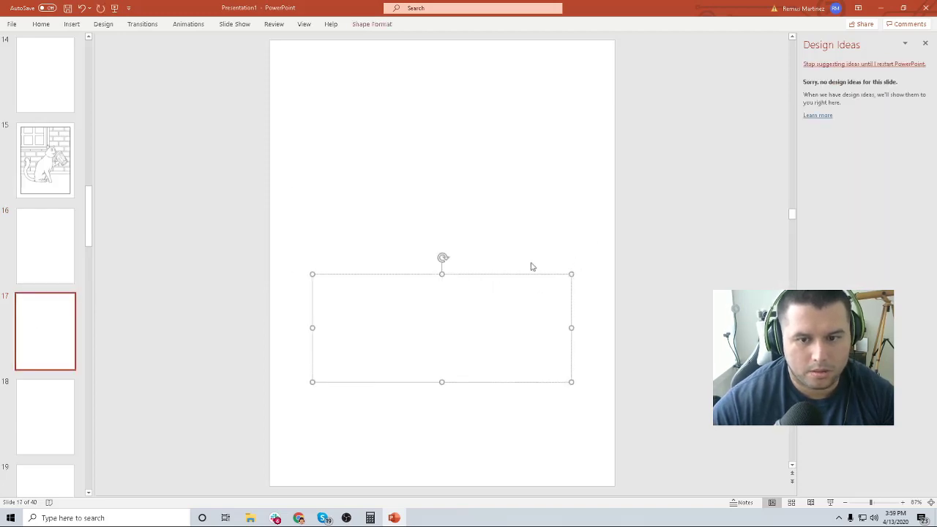
pyautogui.press('Escape')
pyautogui.press('Delete')
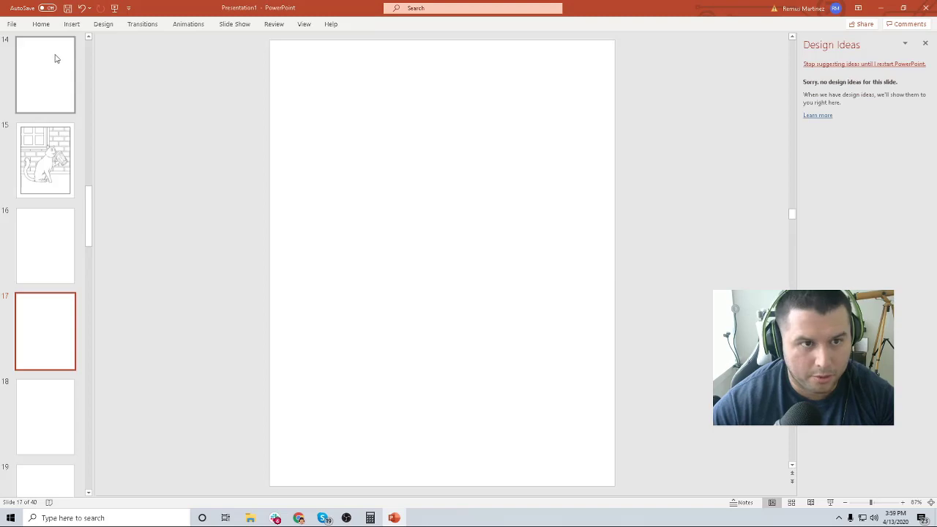
# Insert the spotted cat picture, drawing-50 (1).png, onto slide 17.
pyautogui.click(49, 24)
pyautogui.click(71, 24)
pyautogui.click(72, 50)
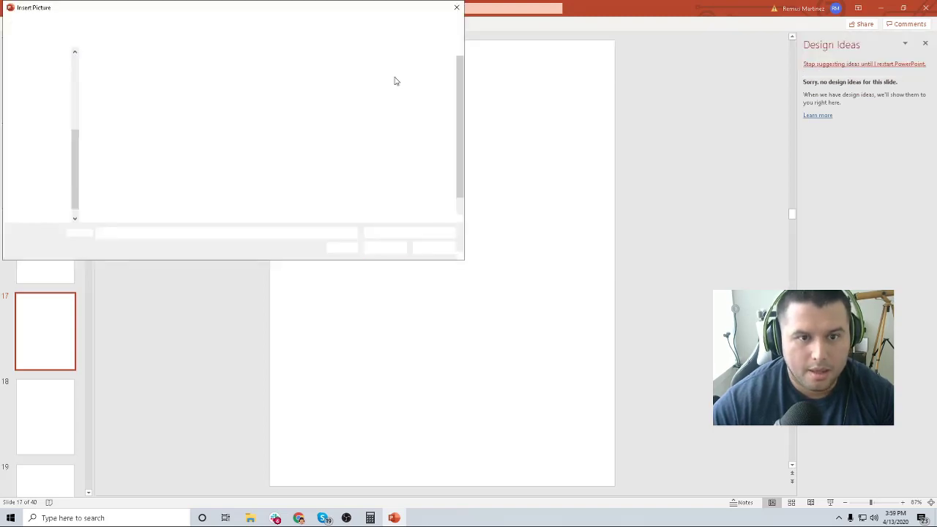
pyautogui.click(217, 145)
pyautogui.doubleClick(217, 145)
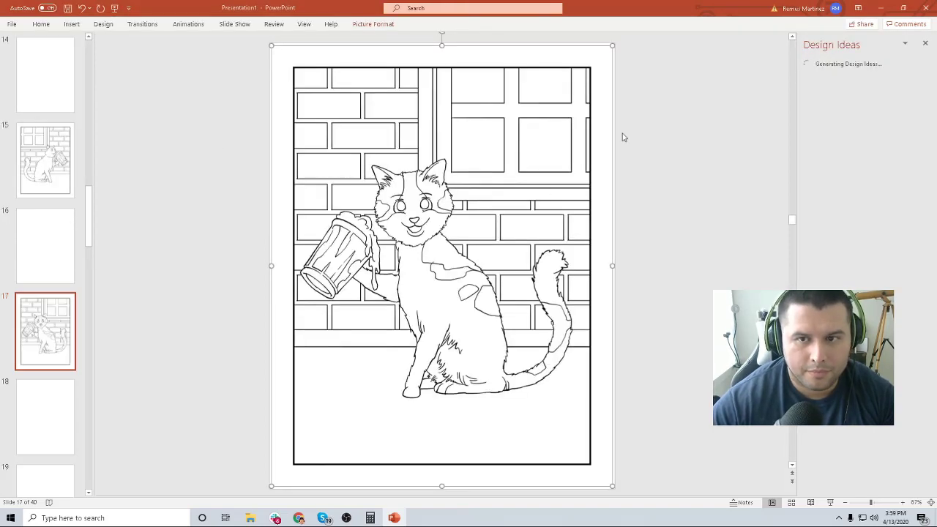
# Delete the title and subtitle placeholders on slide 18 to leave a blank page after the spotted cat drawing.
pyautogui.scroll(-1, 261, 318)
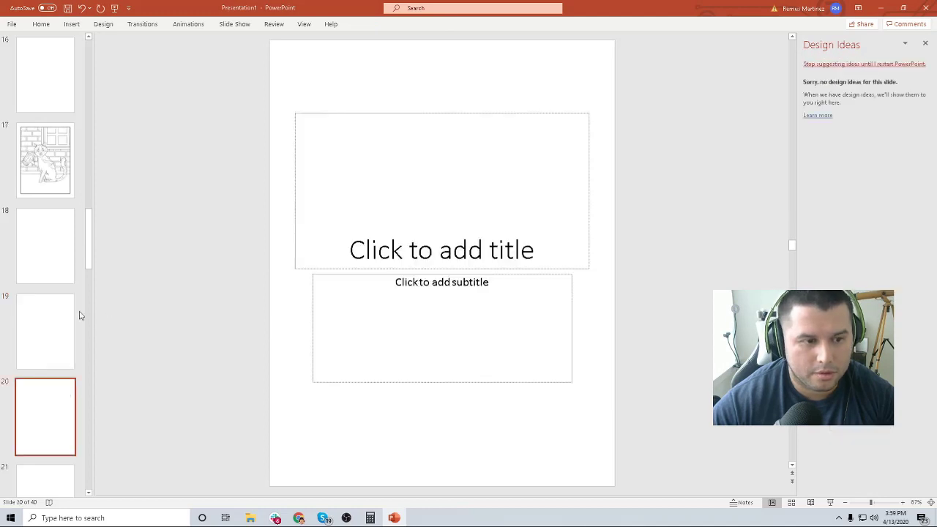
pyautogui.click(591, 223)
pyautogui.press('Delete')
pyautogui.press('Delete')
# Clear slide 19 by deleting its title and subtitle placeholders.
pyautogui.click(52, 329)
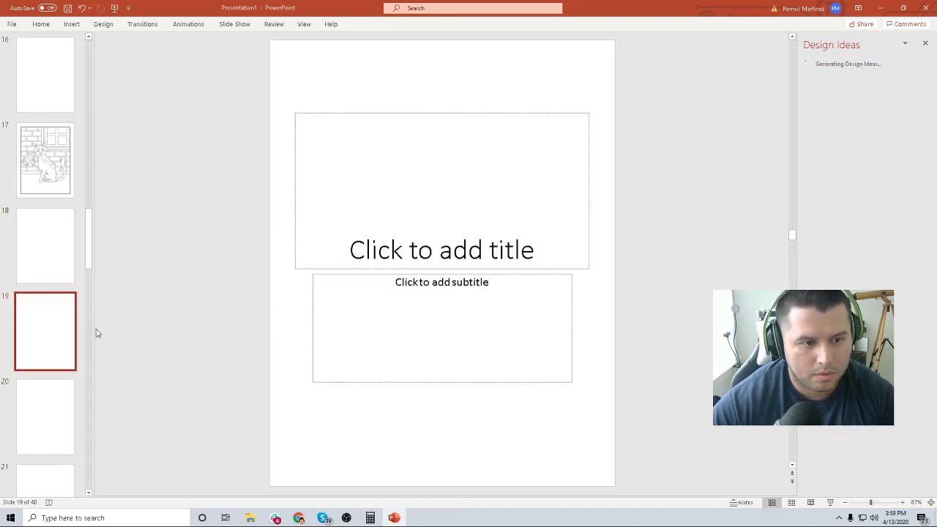
pyautogui.click(594, 236)
pyautogui.press('Delete')
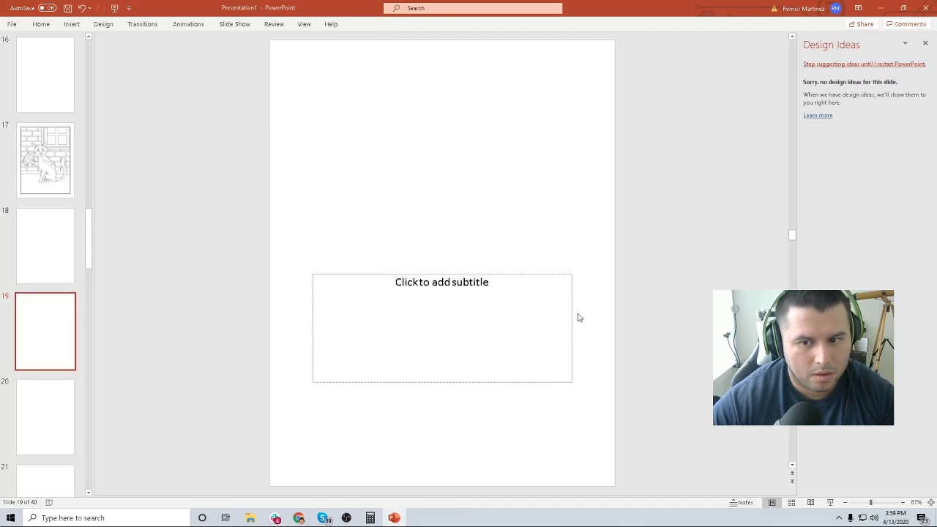
pyautogui.click(571, 323)
pyautogui.click(573, 325)
pyautogui.press('Delete')
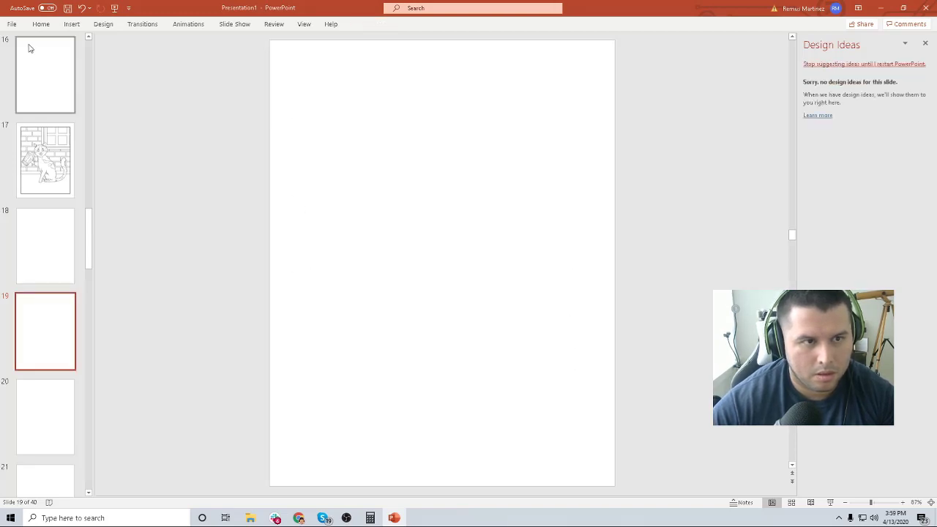
# Insert the picture drawing-51 (1).png from the coloring book folder onto slide 19.
pyautogui.click(73, 24)
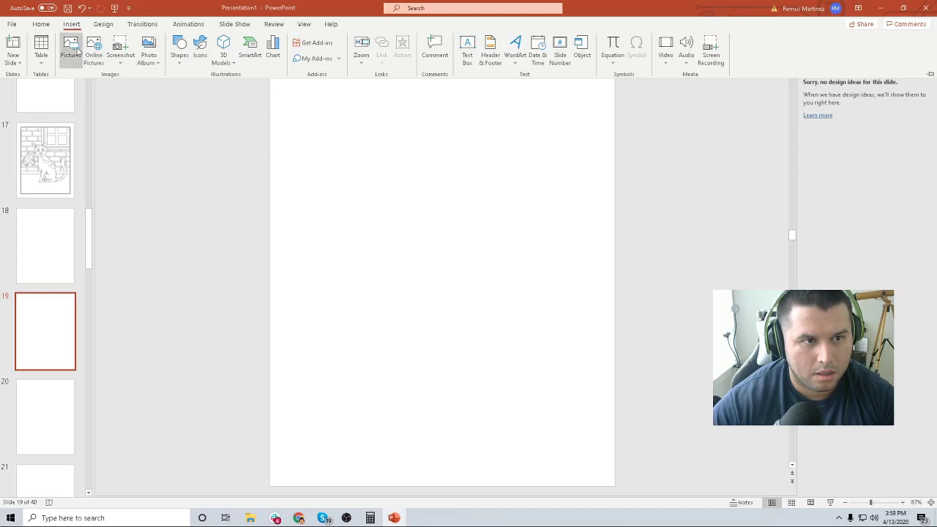
pyautogui.click(249, 44)
pyautogui.doubleClick(262, 143)
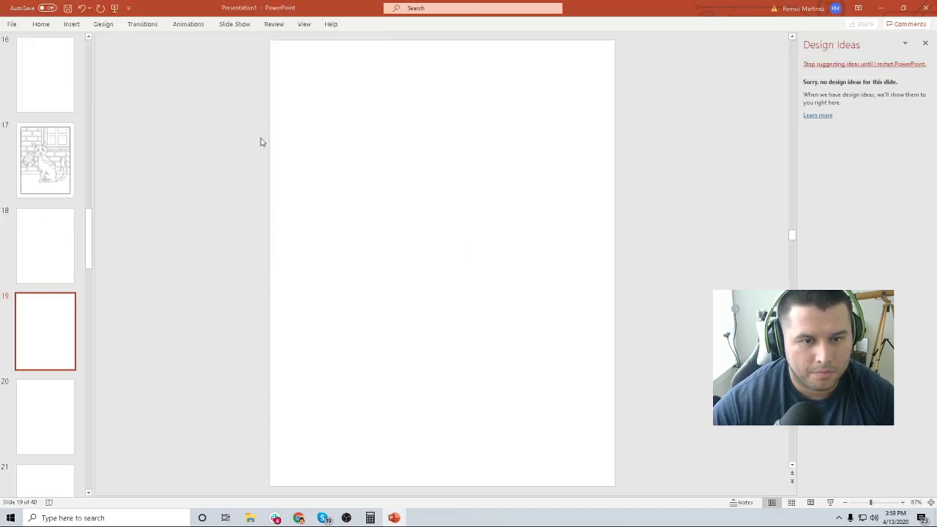
# Delete the title and subtitle placeholders on slides 20 and 21.
pyautogui.press('Down')
pyautogui.press('Down')
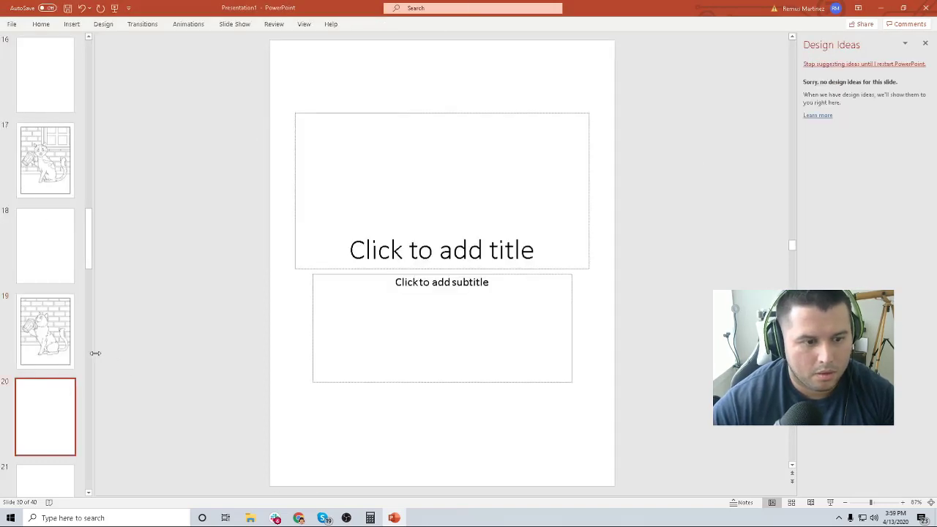
pyautogui.click(589, 190)
pyautogui.press('Delete')
pyautogui.press('Delete')
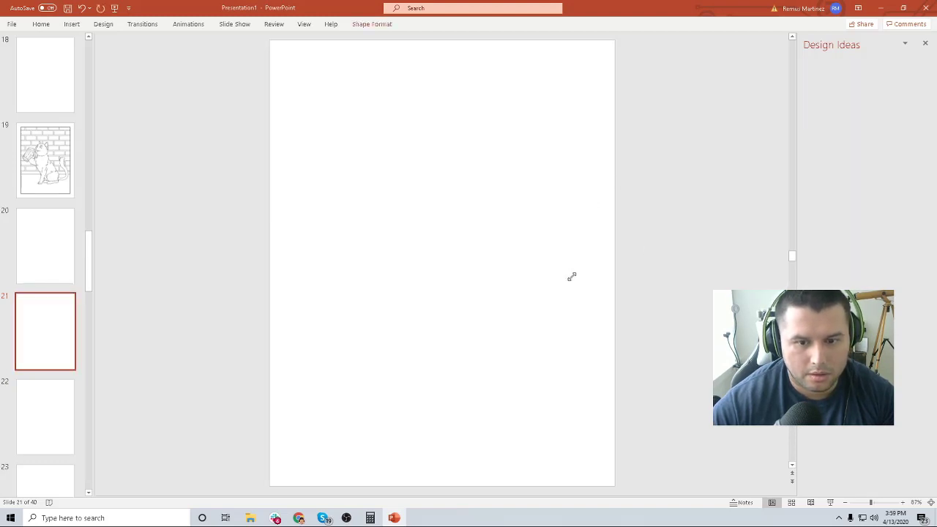
pyautogui.click(71, 23)
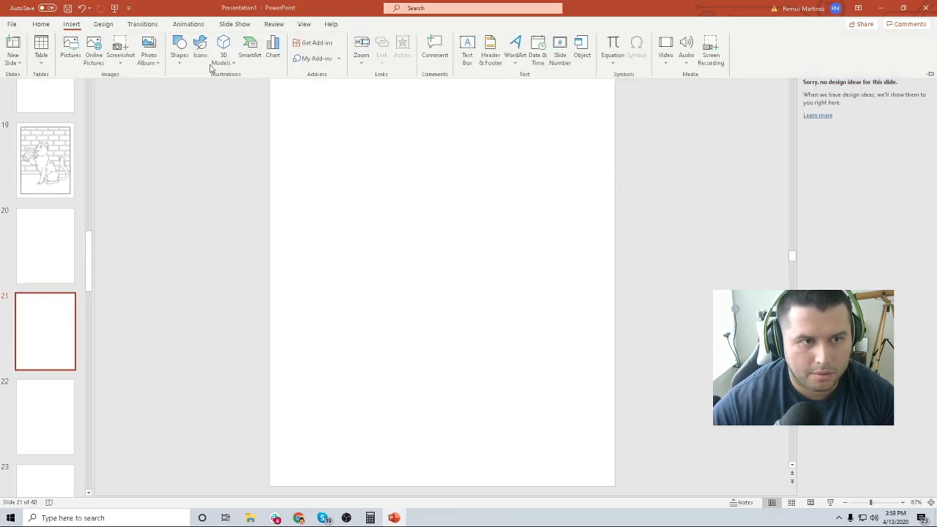
pyautogui.click(74, 46)
pyautogui.click(271, 146)
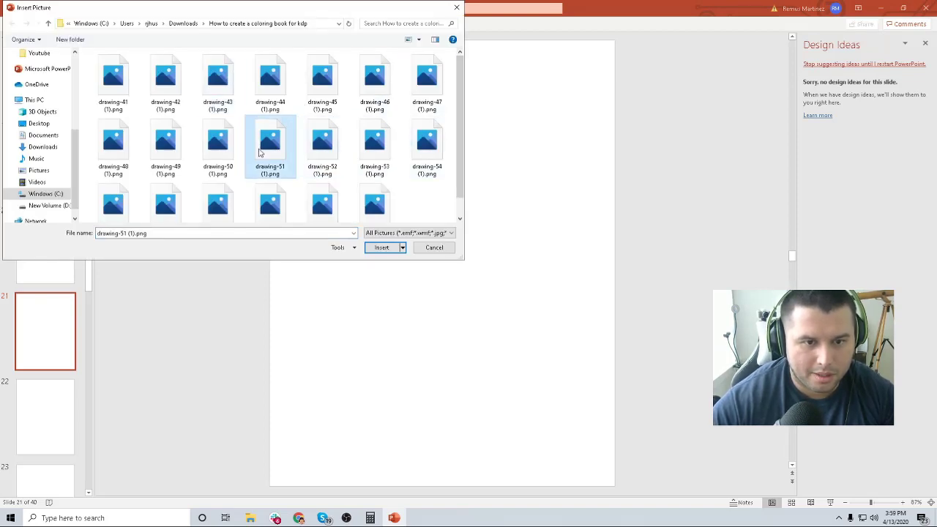
pyautogui.doubleClick(276, 143)
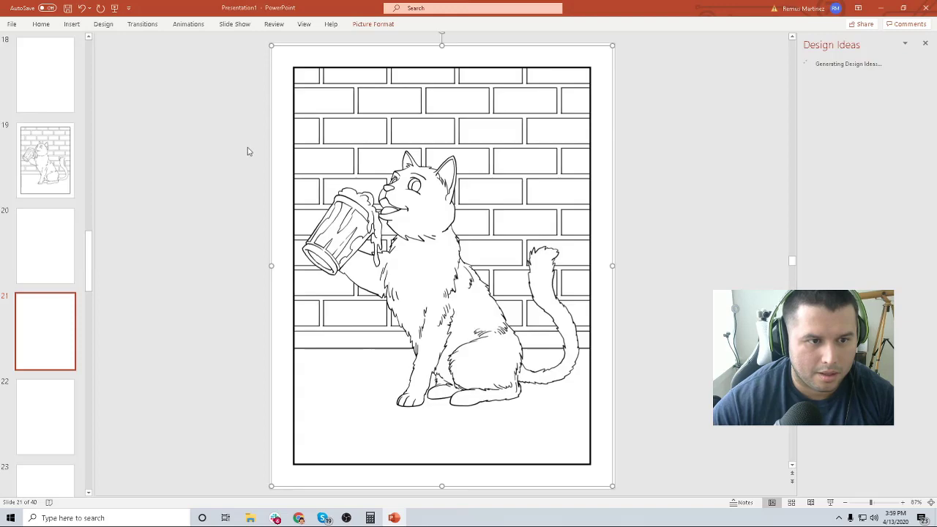
pyautogui.press('Delete')
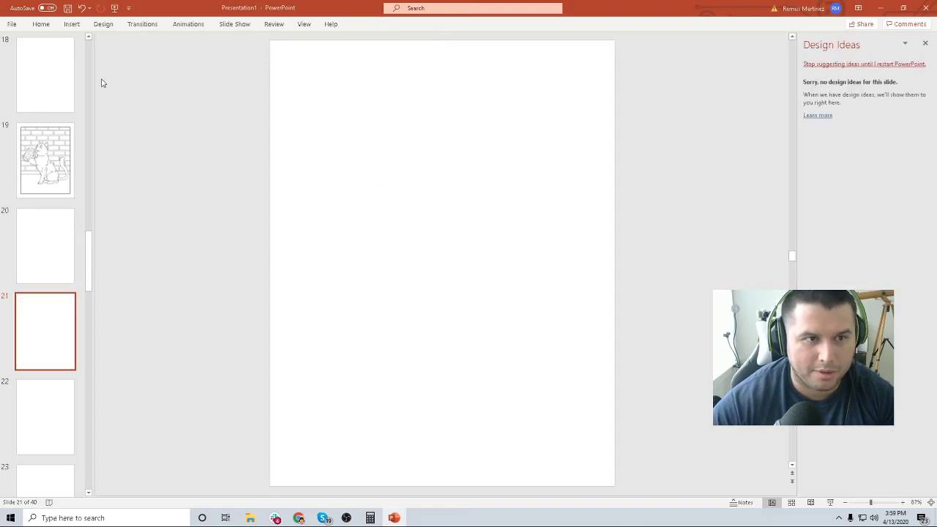
# Insert the standing cat picture, drawing-52 (1).png, onto slide 21 and deselect it.
pyautogui.click(71, 24)
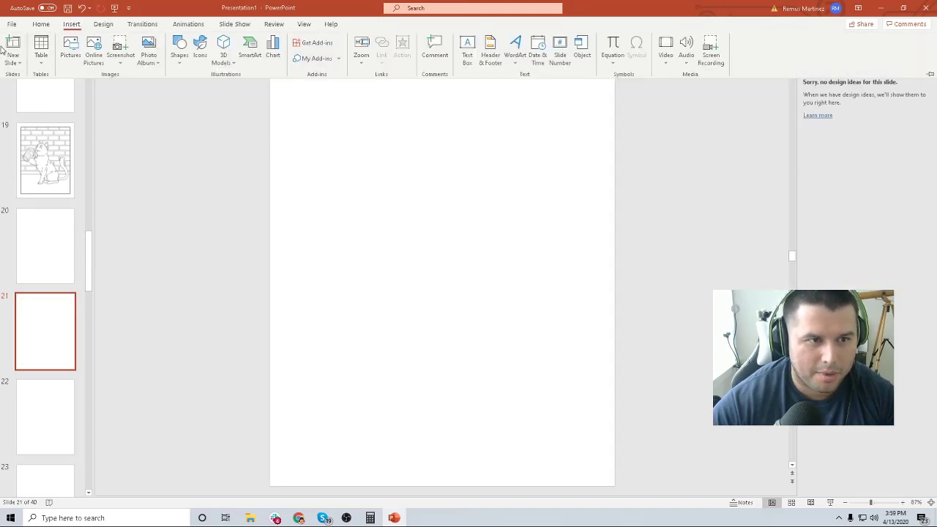
pyautogui.click(71, 45)
pyautogui.click(329, 156)
pyautogui.doubleClick(329, 156)
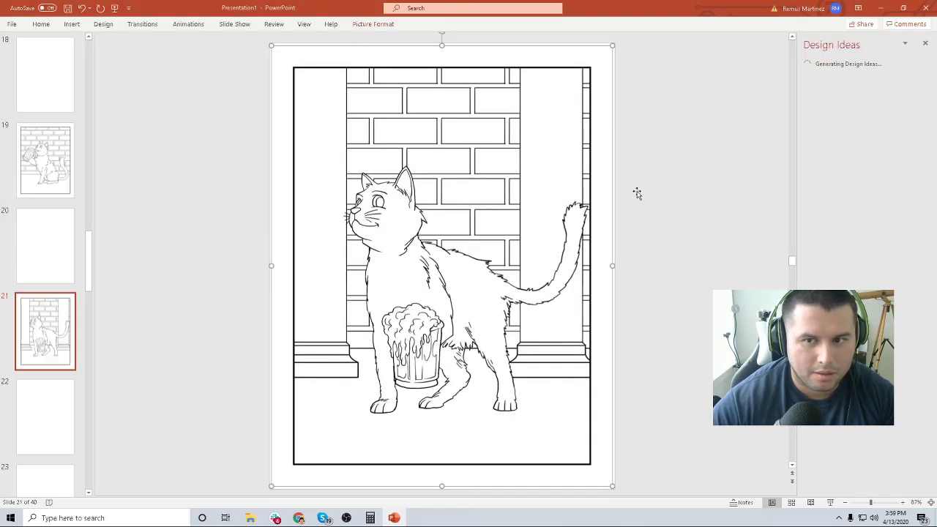
pyautogui.click(649, 194)
# Delete the empty title and subtitle placeholders on slide 24 to make it a blank page.
pyautogui.scroll(-3, 474, 128)
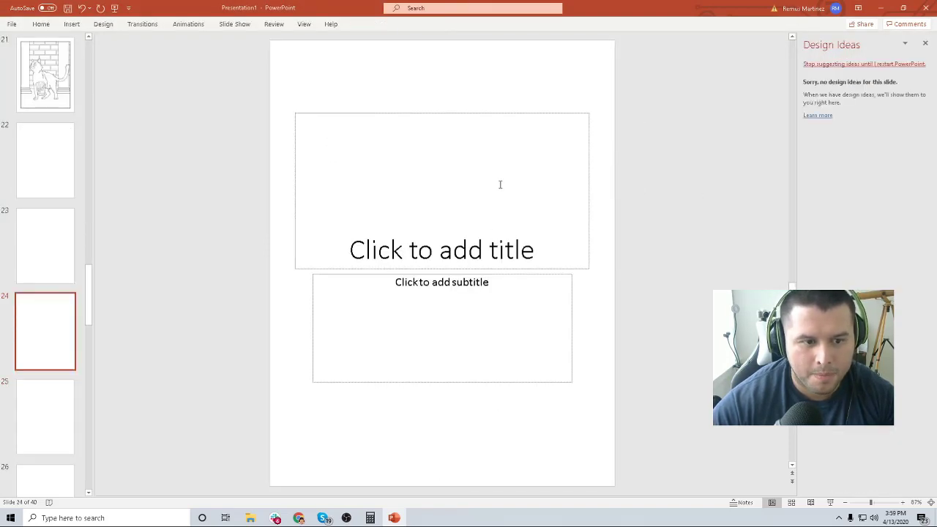
pyautogui.click(577, 111)
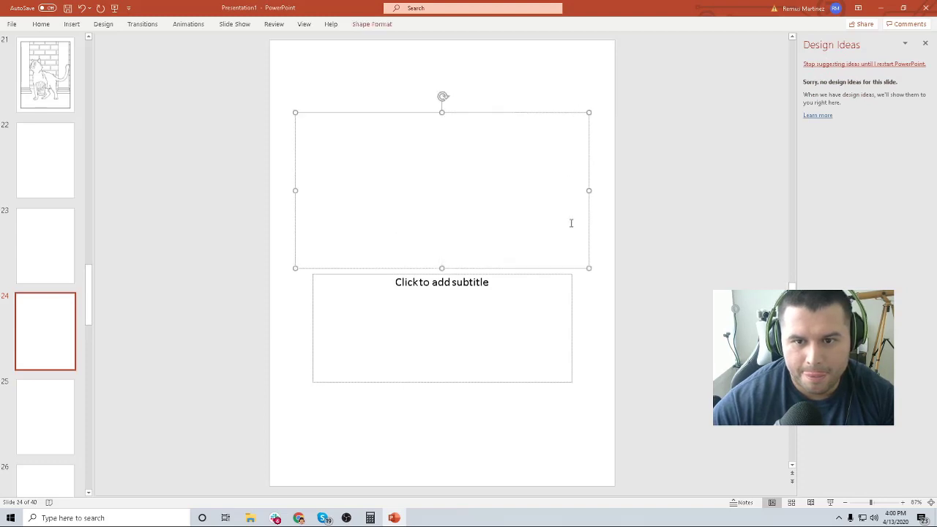
pyautogui.click(574, 290)
pyautogui.press('Delete')
pyautogui.click(588, 267)
pyautogui.press('Delete')
# Return to slide 22 and delete its title and subtitle placeholders to leave a blank page after the drawing.
pyautogui.click(79, 173)
pyautogui.click(591, 160)
pyautogui.press('Delete')
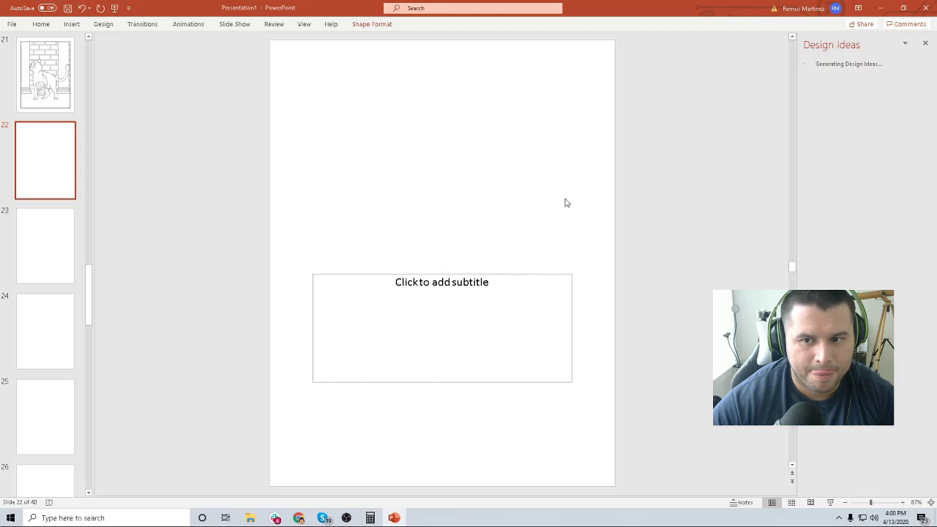
pyautogui.click(567, 275)
pyautogui.press('Delete')
# Clear slide 23 by deleting its title and subtitle placeholders.
pyautogui.click(52, 253)
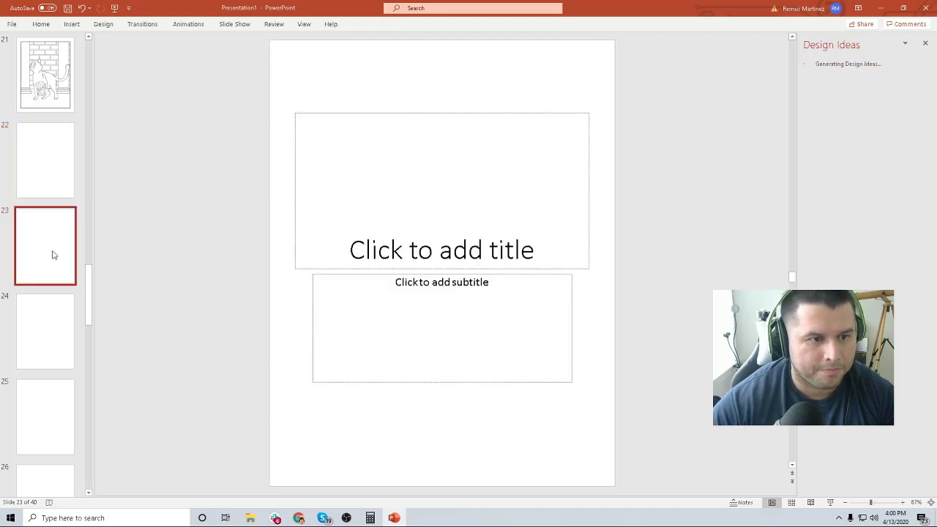
pyautogui.click(592, 193)
pyautogui.press('Delete')
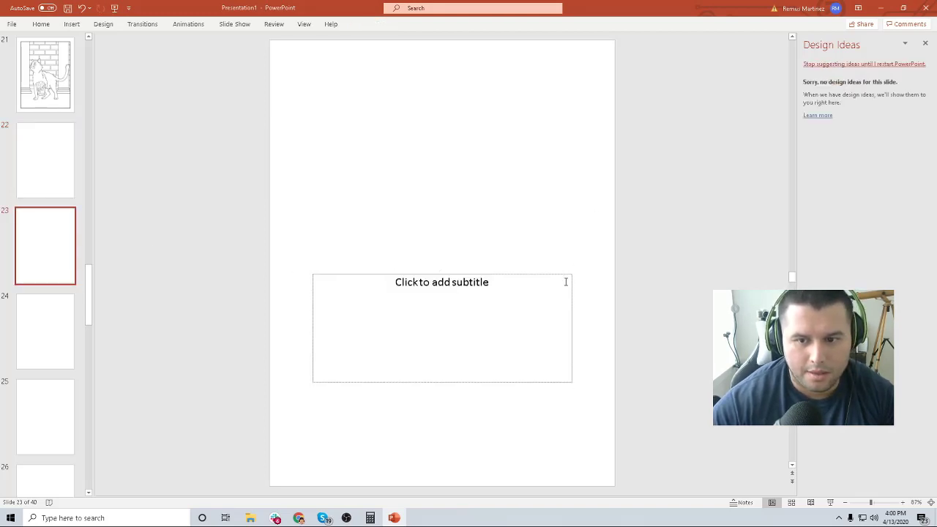
pyautogui.click(571, 285)
pyautogui.click(572, 287)
pyautogui.press('Delete')
# Insert the seated striped cat picture, drawing-53 (1).png, onto slide 23.
pyautogui.rightClick(464, 182)
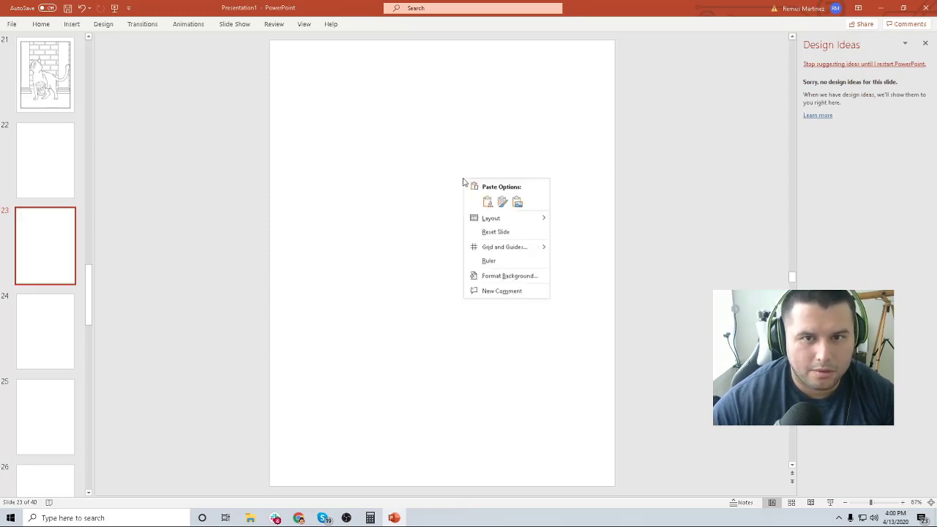
pyautogui.click(73, 25)
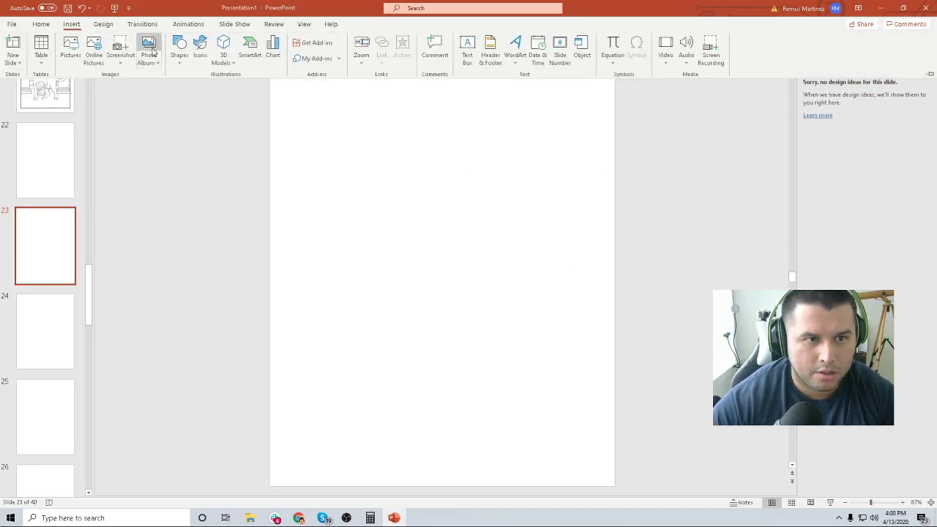
pyautogui.click(71, 45)
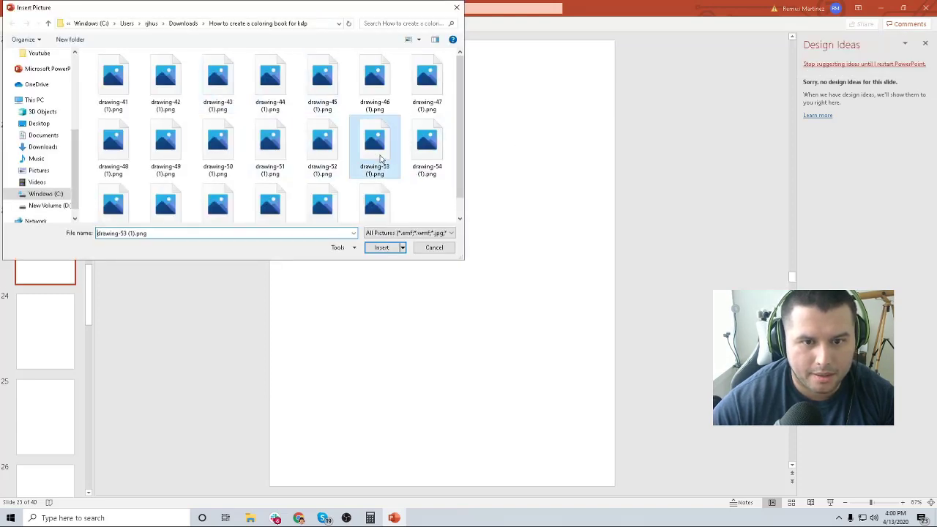
pyautogui.doubleClick(375, 146)
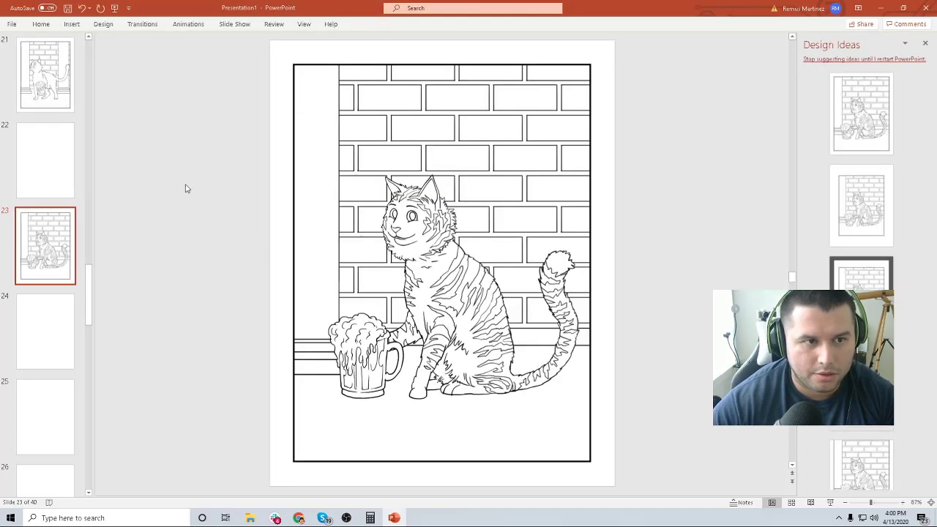
# Delete the empty title and subtitle placeholders on slide 25.
pyautogui.scroll(-1, 184, 186)
pyautogui.scroll(-1, 56, 367)
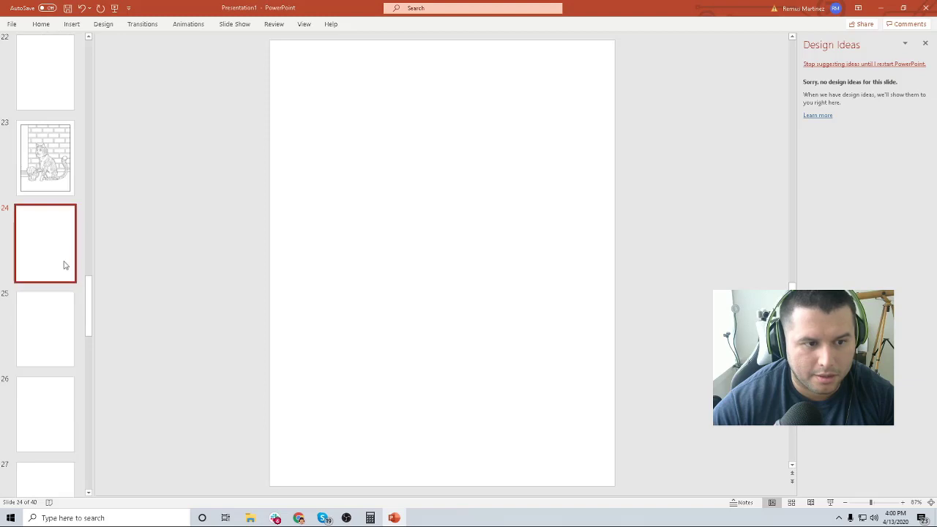
pyautogui.click(54, 315)
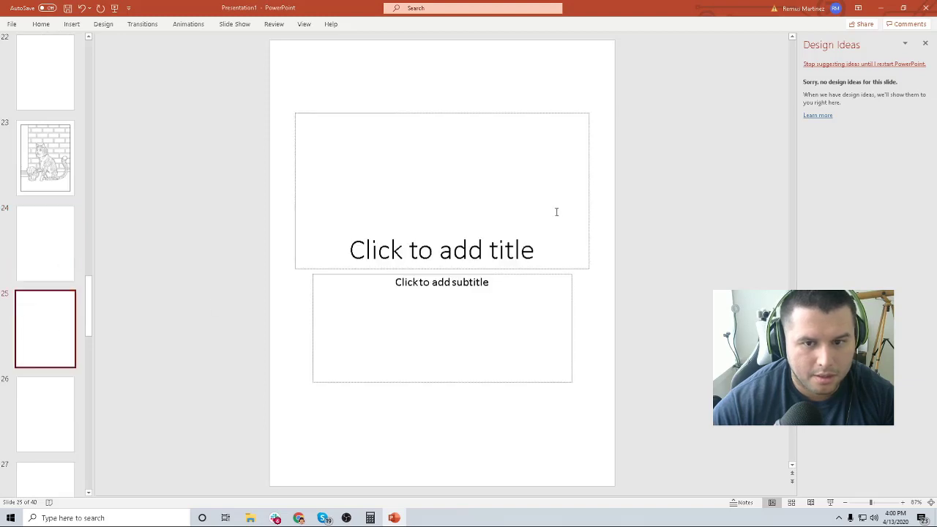
pyautogui.click(592, 204)
pyautogui.press('Delete')
pyautogui.click(571, 291)
pyautogui.press('Delete')
# Go to the last slide, slide 40, and delete its title and subtitle placeholders to leave it blank.
pyautogui.scroll(-13, 33, 350)
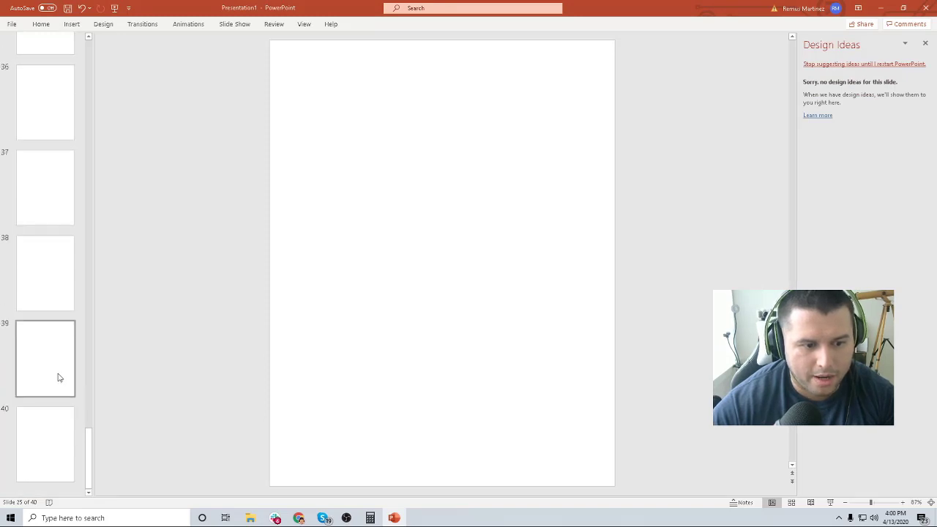
pyautogui.click(68, 460)
pyautogui.click(588, 266)
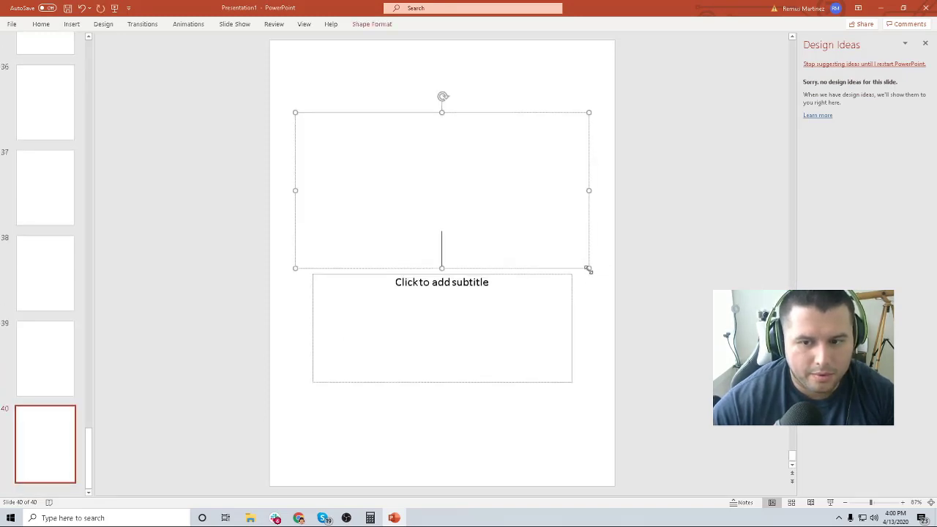
pyautogui.press('Delete')
pyautogui.click(571, 306)
pyautogui.press('Delete')
# Open slide 37 and remove its title and subtitle placeholders.
pyautogui.press('pageup')
pyautogui.scroll(1, 45, 304)
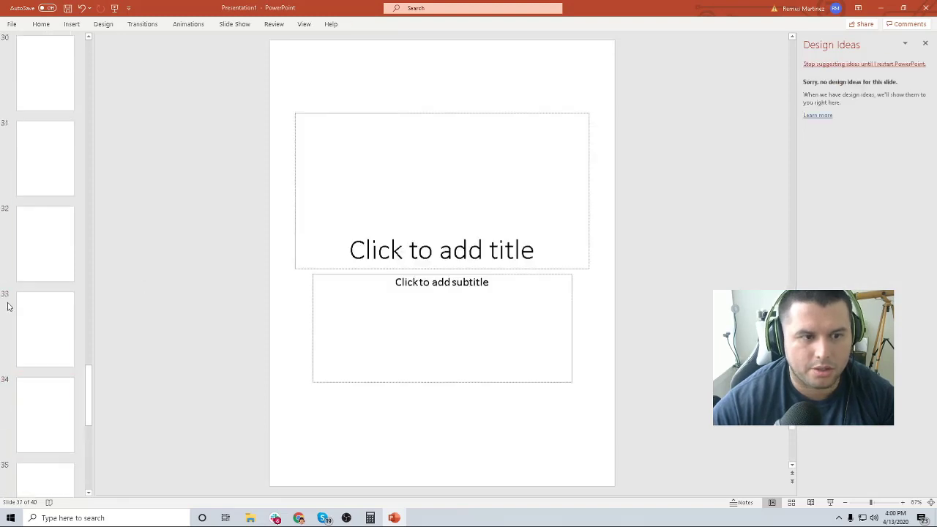
pyautogui.click(73, 264)
pyautogui.scroll(10, 74, 264)
pyautogui.scroll(10, 73, 264)
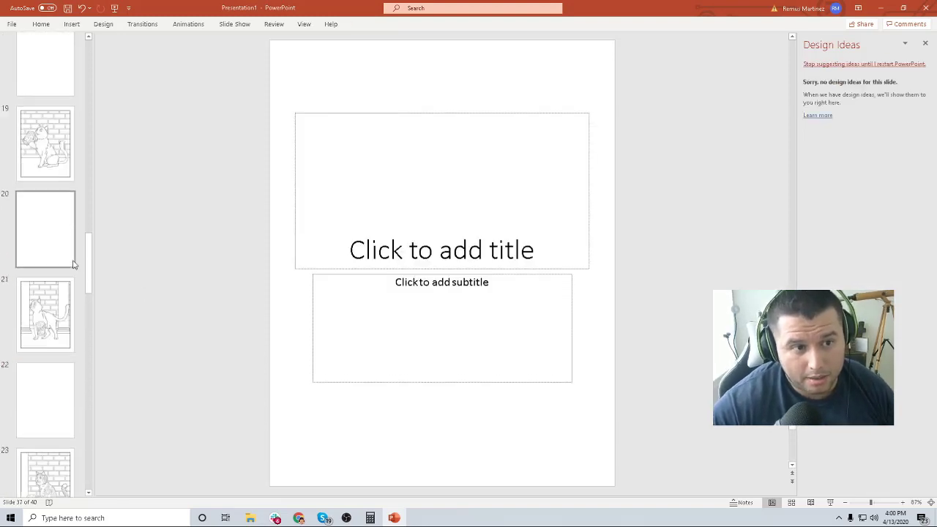
pyautogui.scroll(5, 63, 241)
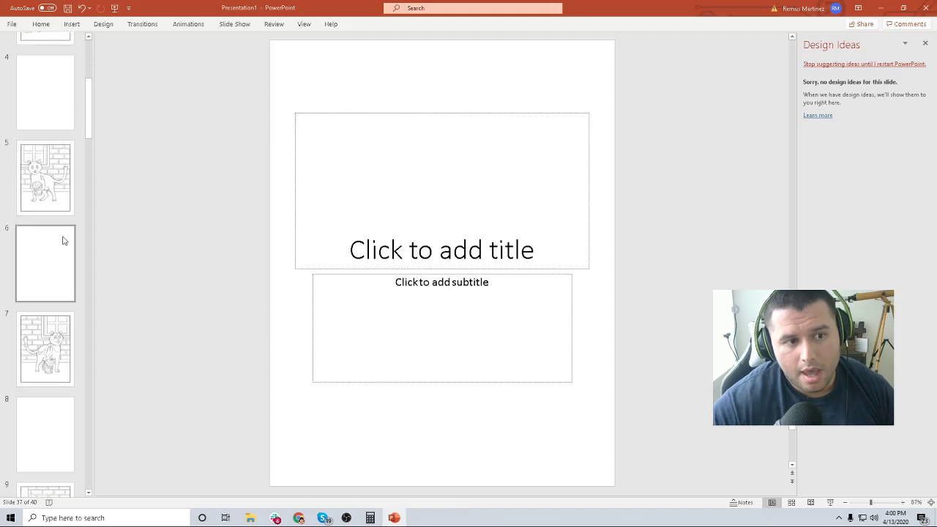
pyautogui.scroll(-5, 63, 241)
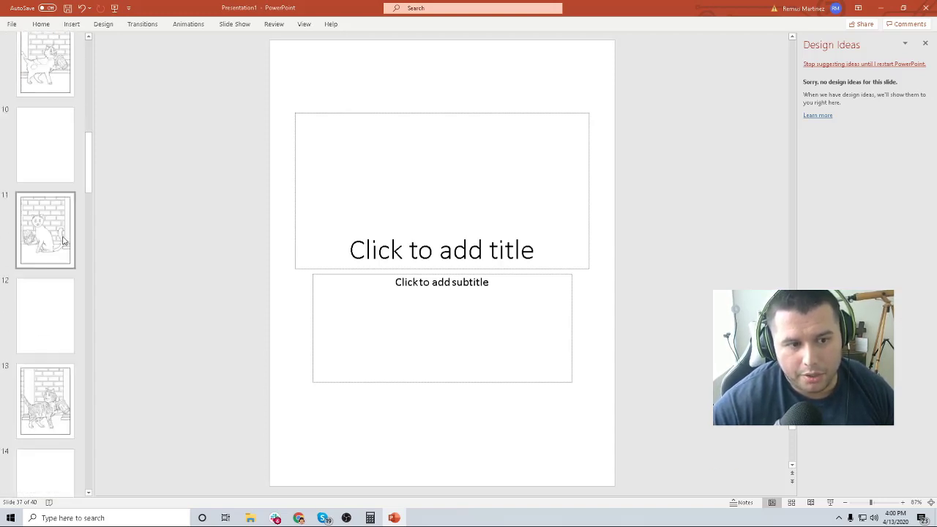
pyautogui.click(583, 244)
pyautogui.click(592, 264)
pyautogui.press('Delete')
pyautogui.click(576, 288)
pyautogui.press('Delete')
# Look through the slides to check how cat drawings alternate with blank pages, then open slide 3.
pyautogui.scroll(10, 75, 288)
pyautogui.scroll(5, 74, 288)
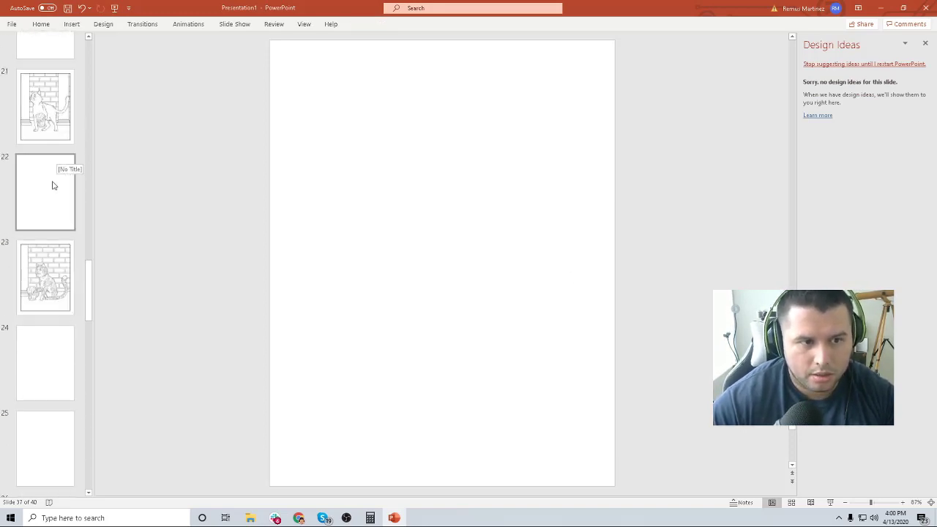
pyautogui.scroll(-1, 40, 351)
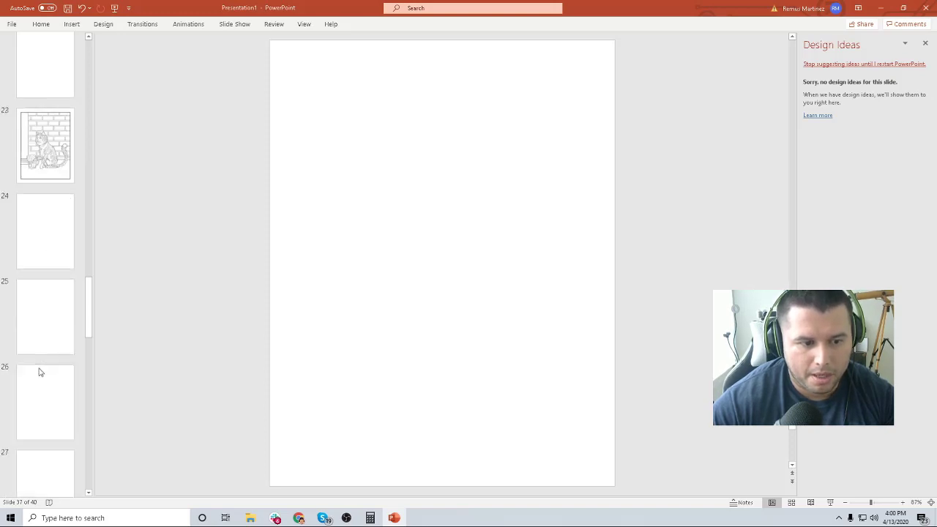
pyautogui.click(21, 303)
pyautogui.scroll(5, 22, 303)
pyautogui.scroll(5, 20, 319)
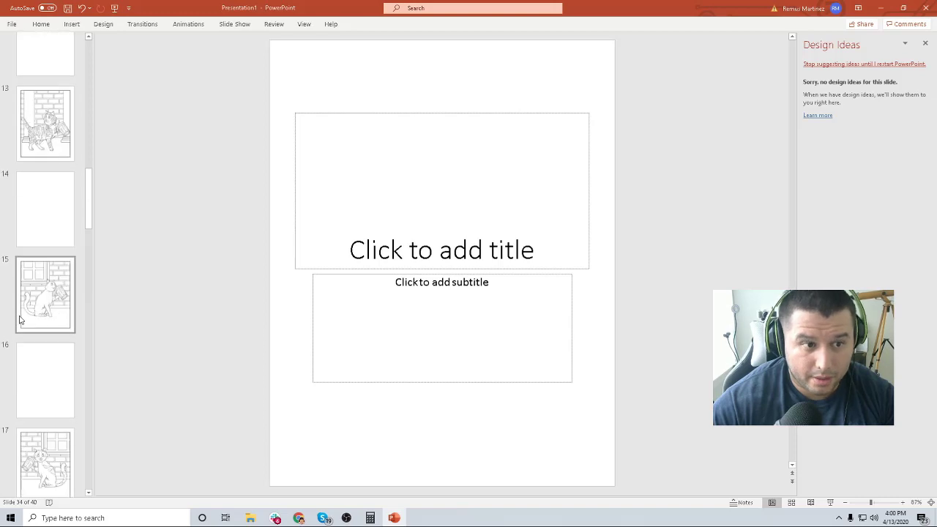
pyautogui.scroll(1, 20, 319)
pyautogui.scroll(1, 66, 287)
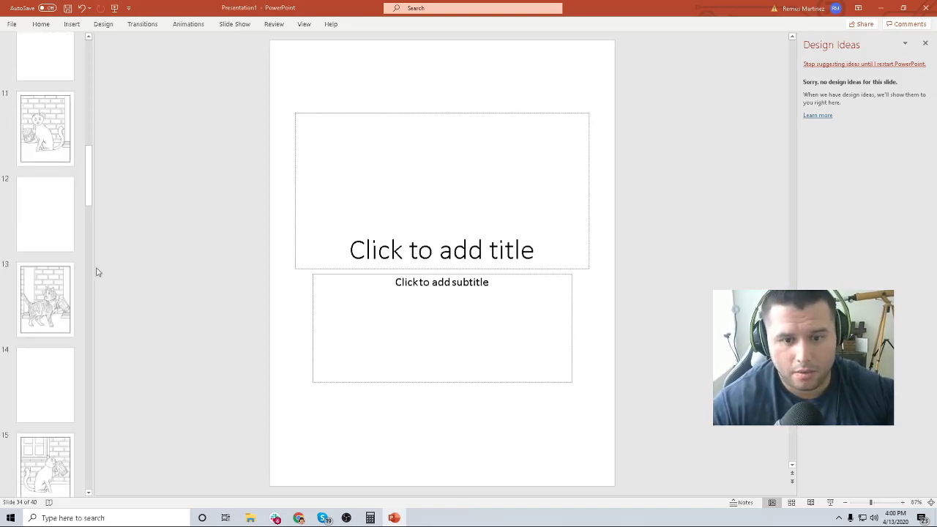
pyautogui.click(83, 216)
pyautogui.press('Down')
pyautogui.press('Down')
pyautogui.press('Down')
pyautogui.press('Down')
pyautogui.press('Down')
pyautogui.press('Down')
pyautogui.press('Down')
pyautogui.press('Down')
pyautogui.press('Down')
pyautogui.press('Down')
pyautogui.press('Down')
pyautogui.press('Down')
pyautogui.press('Down')
pyautogui.press('Down')
pyautogui.press('Down')
pyautogui.press('Down')
pyautogui.press('Down')
pyautogui.press('Down')
pyautogui.press('Down')
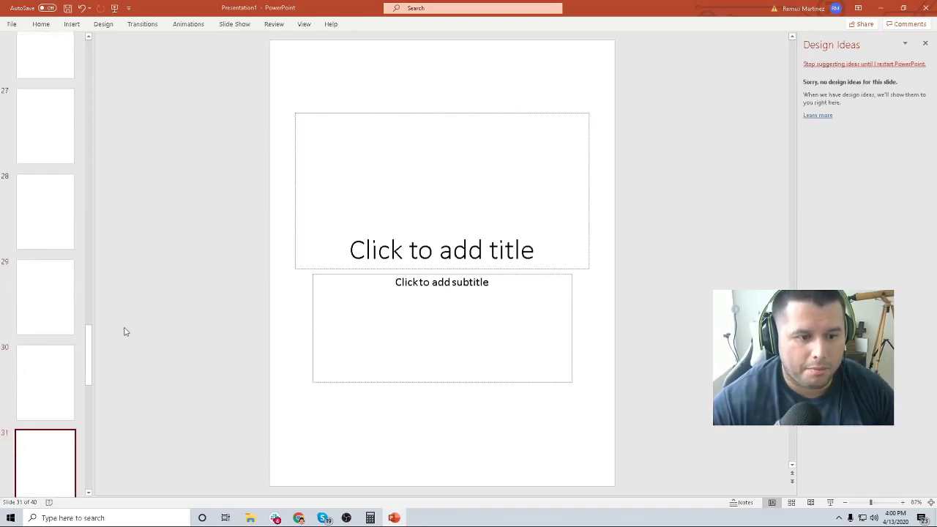
pyautogui.moveTo(86, 362); pyautogui.dragTo(115, 87)
pyautogui.click(44, 249)
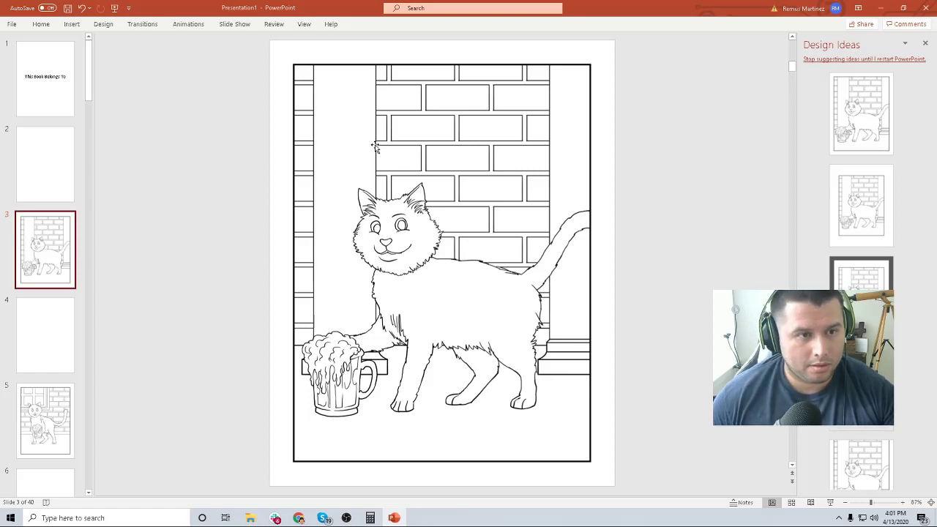
# Save the presentation to the Downloads folder under the name "Youtube cat drinking".
pyautogui.click(25, 31)
pyautogui.click(19, 29)
pyautogui.click(20, 30)
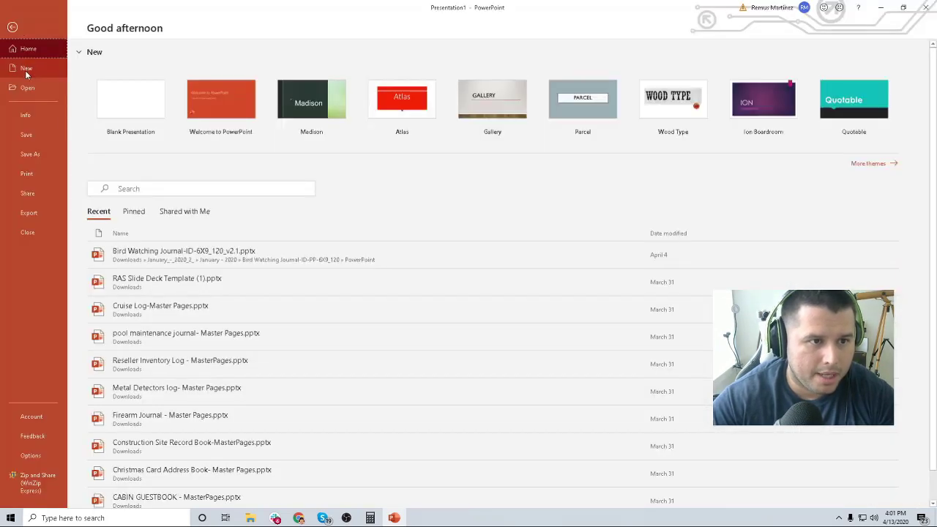
pyautogui.click(32, 156)
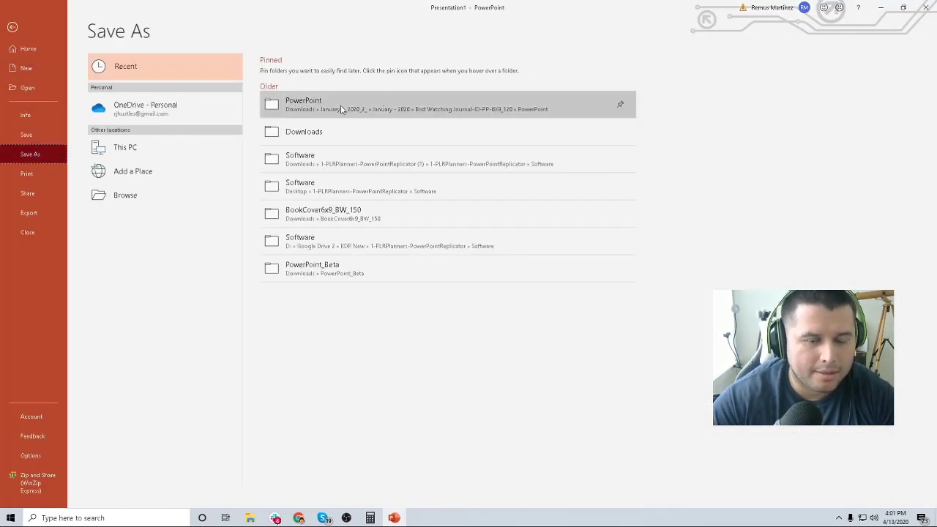
pyautogui.click(335, 130)
pyautogui.click(305, 70)
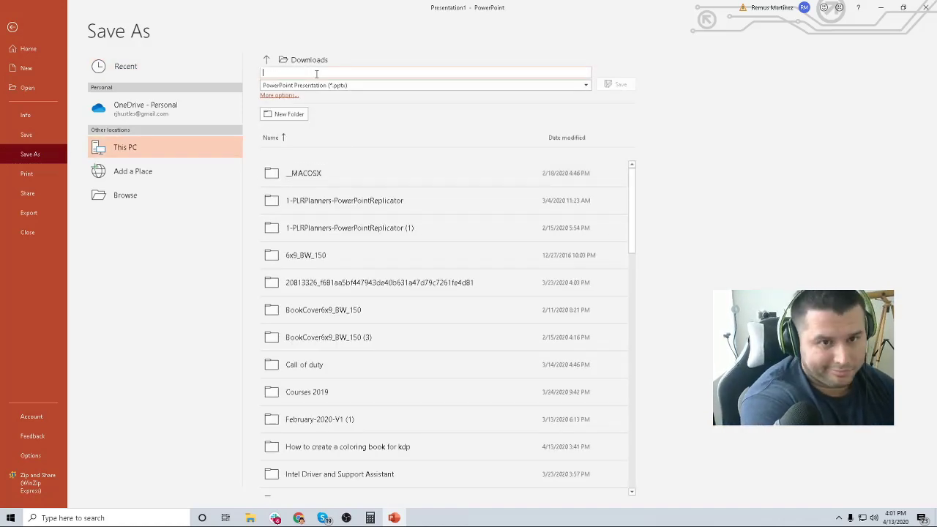
pyautogui.write('Youtube cat drinking')
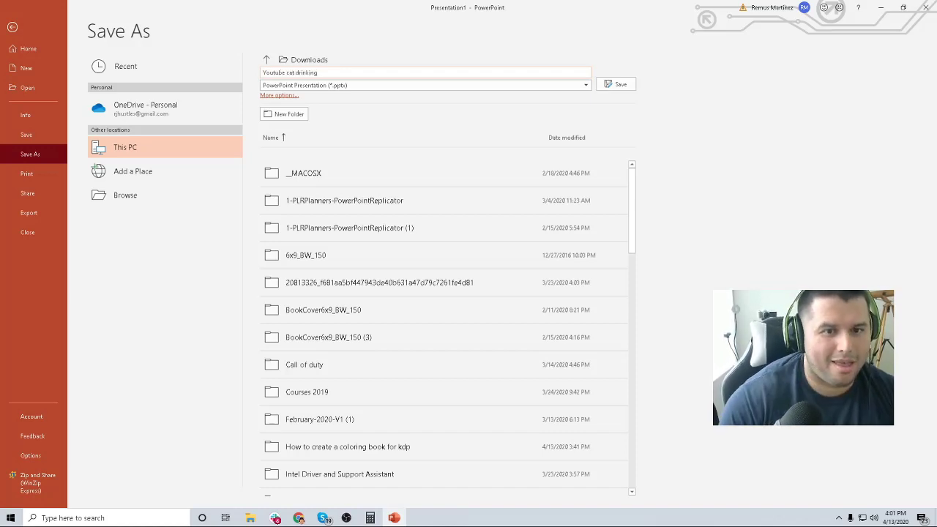
pyautogui.click(407, 86)
pyautogui.press('Escape')
pyautogui.click(614, 85)
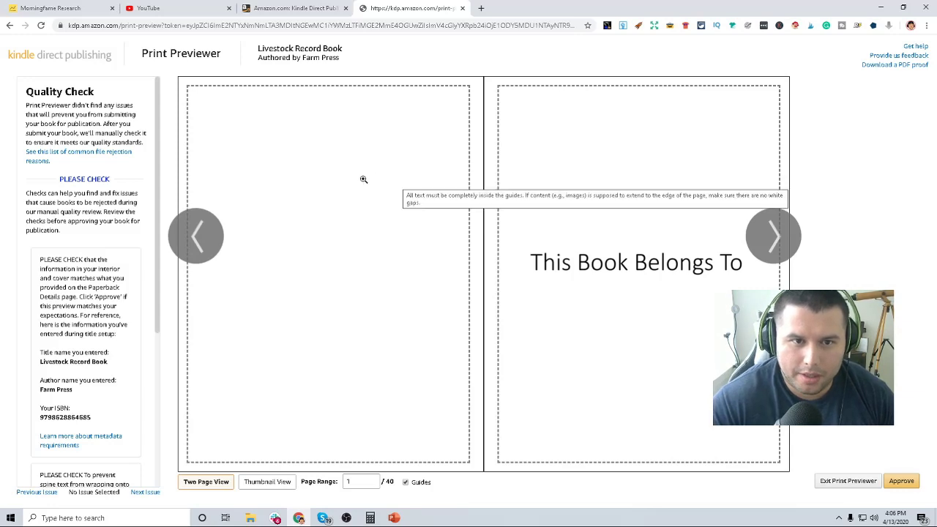
# In the Kindle Direct Publishing Print Previewer, page through the book to pages 12-13, checking the blank pages and drawings against the guides.
pyautogui.moveTo(262, 49); pyautogui.dragTo(377, 63)
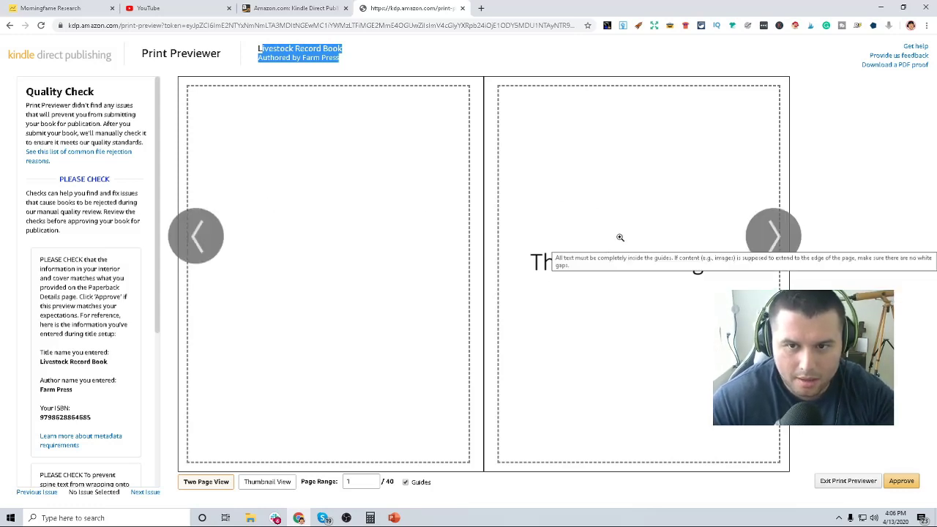
pyautogui.click(797, 240)
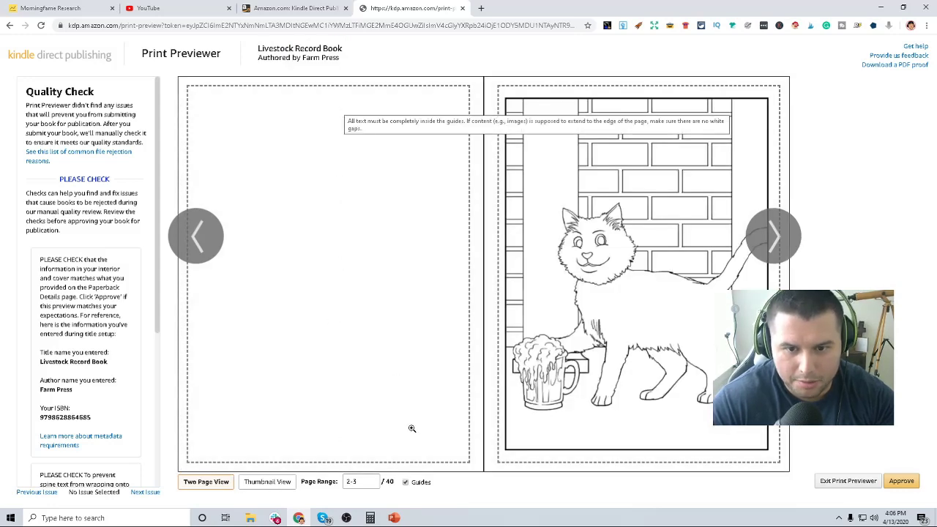
pyautogui.click(774, 238)
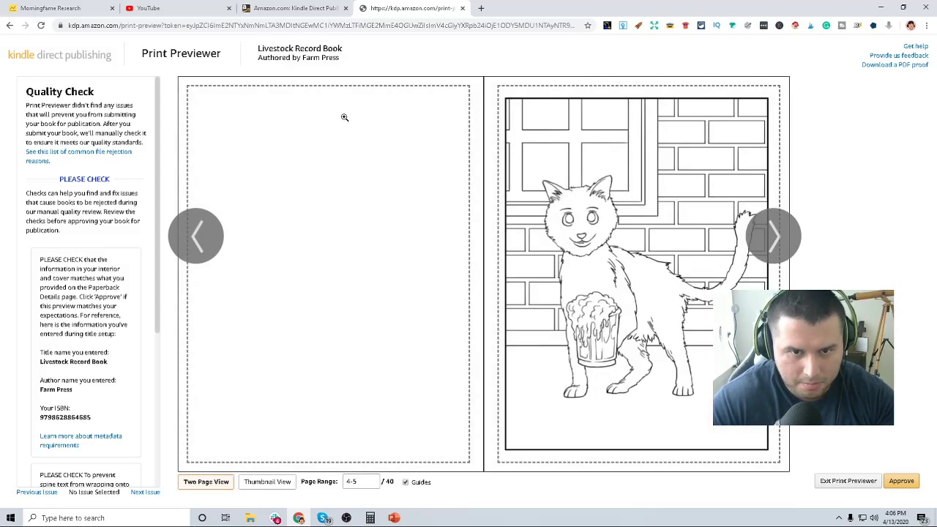
pyautogui.press('Right')
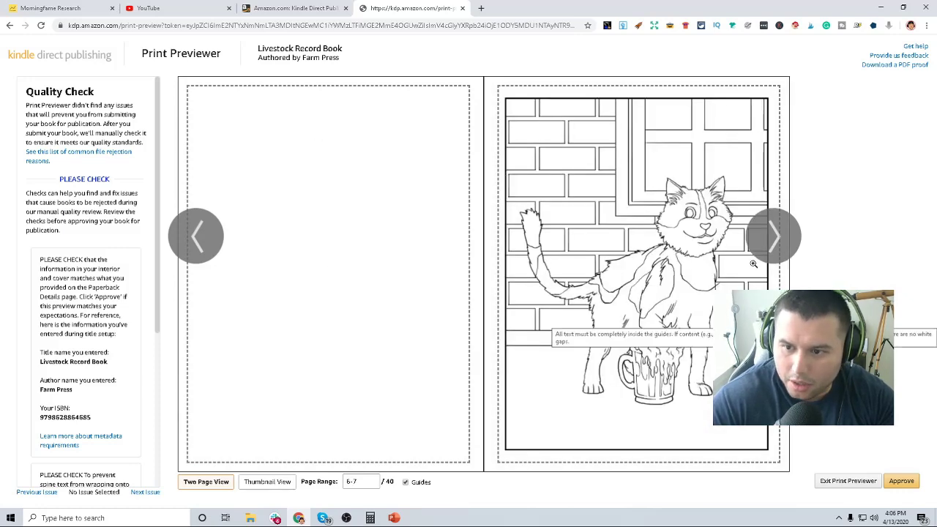
pyautogui.rightClick(770, 247)
pyautogui.click(774, 236)
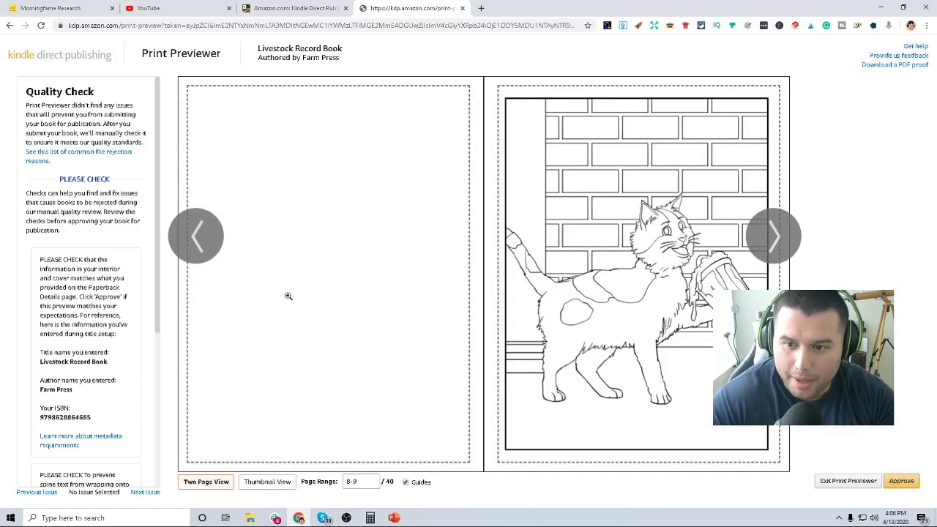
pyautogui.click(774, 236)
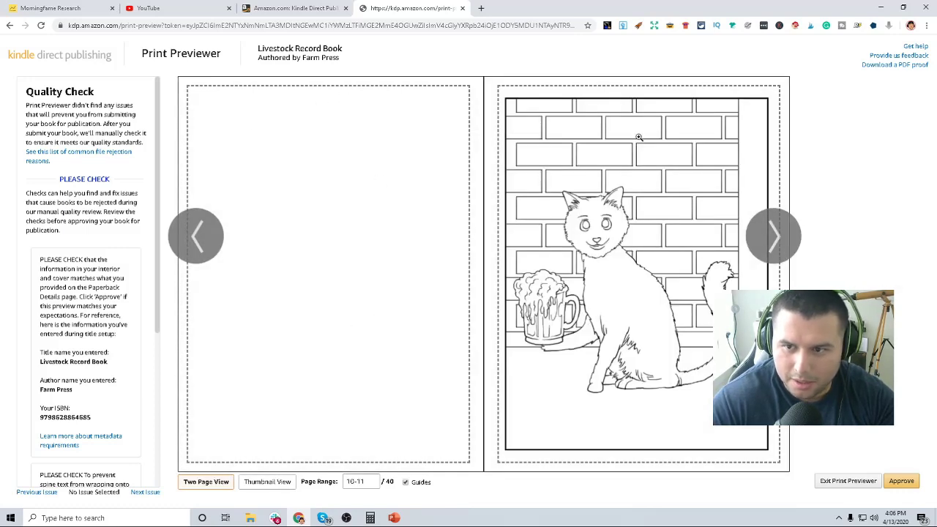
pyautogui.click(774, 236)
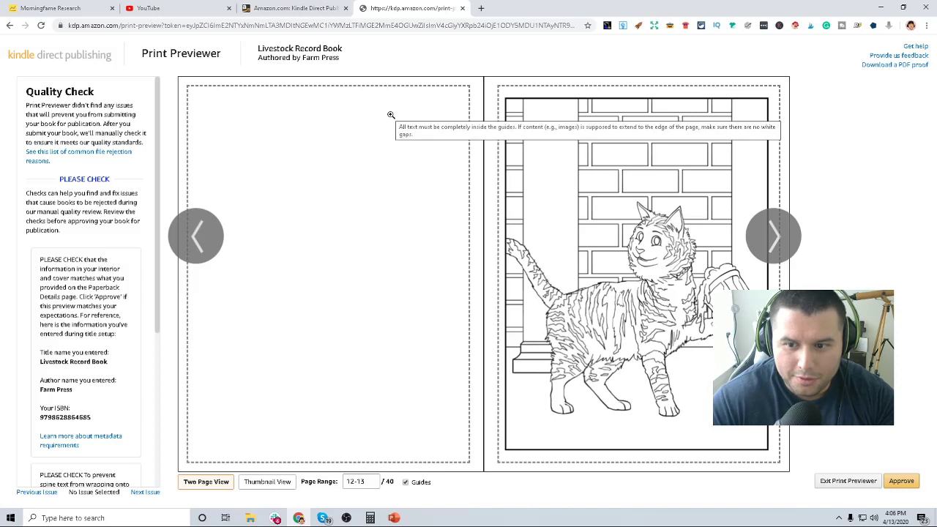